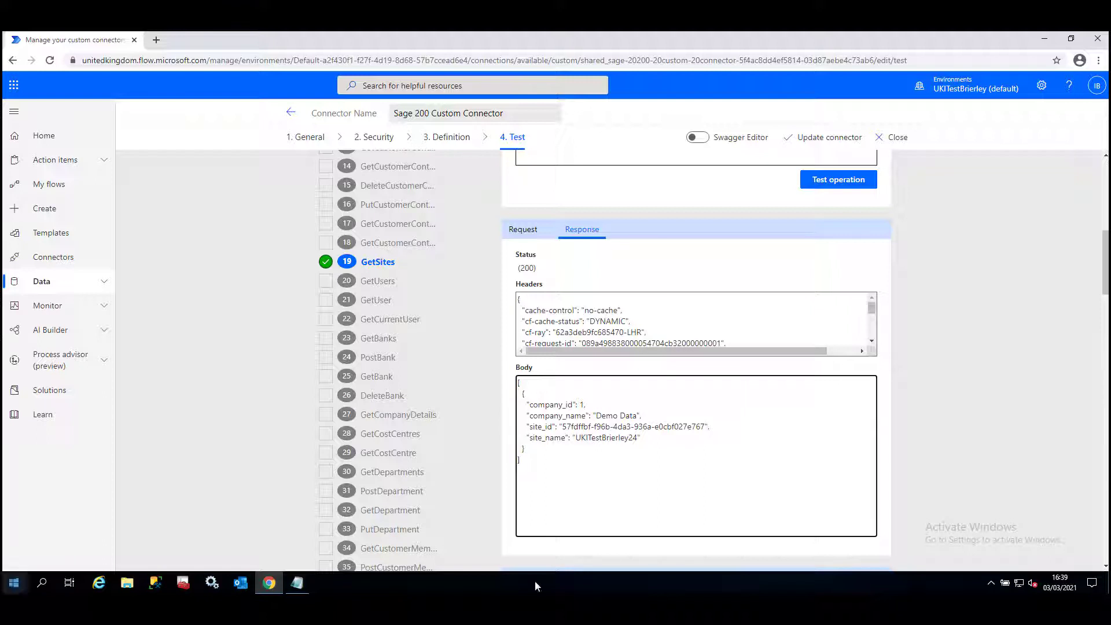
Bring API Information.txt up in Notepad over the GetSites test results.
left_click(298, 583)
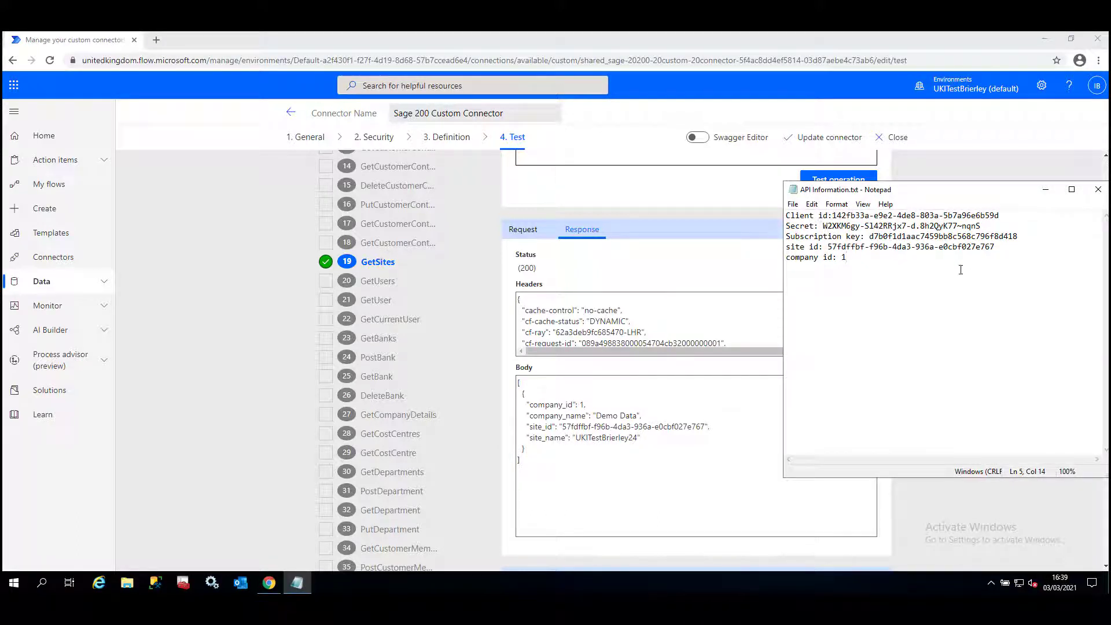
Minimize the API notes to return to the connector's Test page.
left_click(1046, 189)
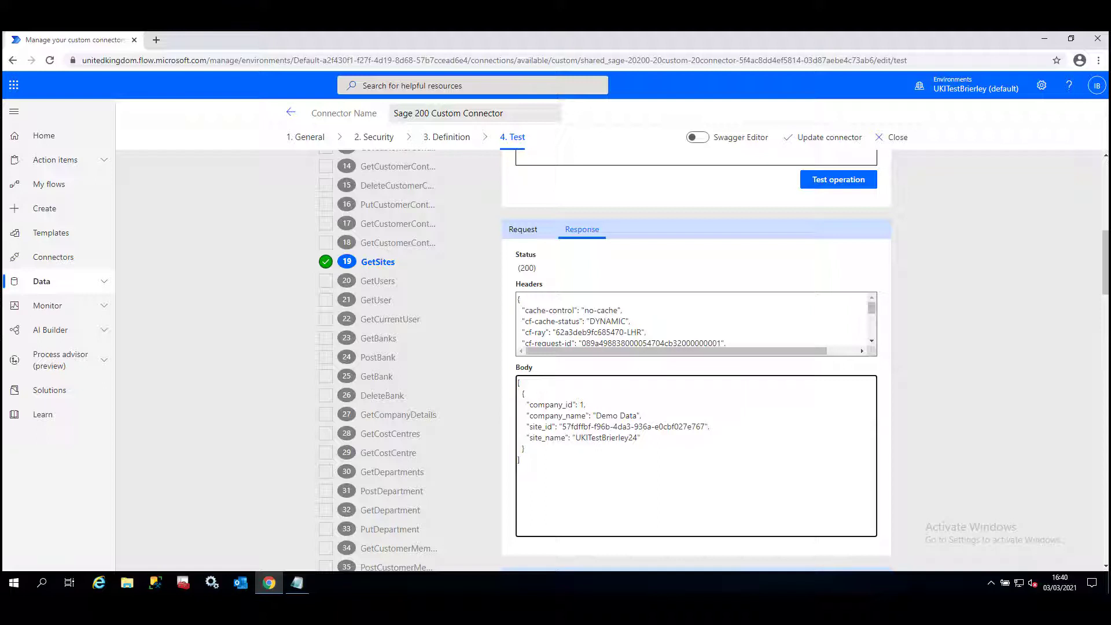
Open File Explorer at Downloads > Sage 200 2020 R1 - Flows.
left_click(128, 582)
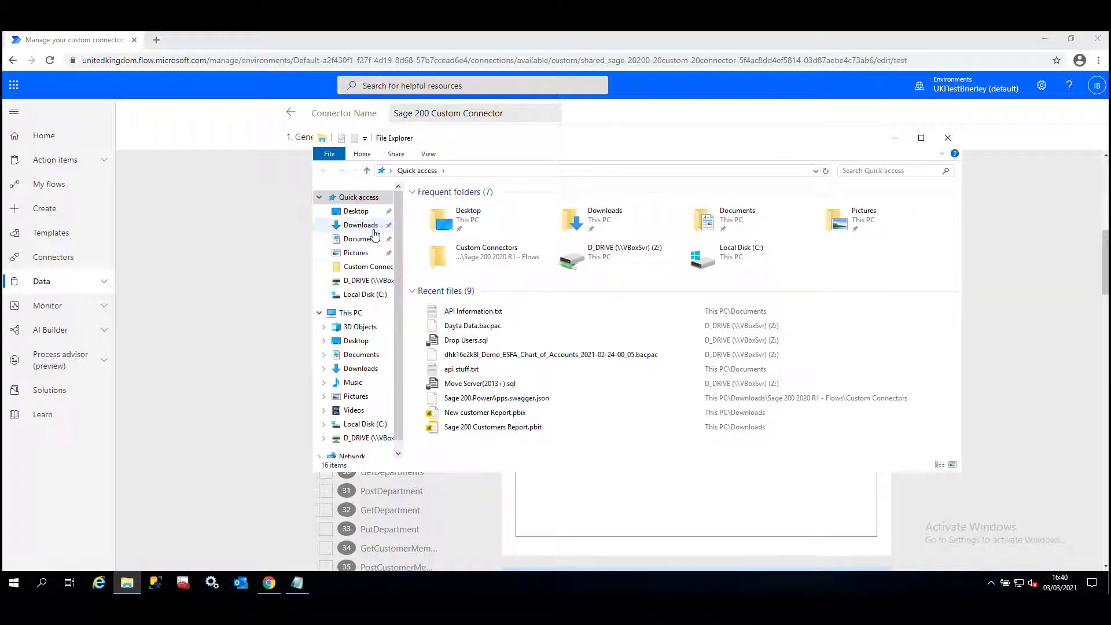
left_click(363, 225)
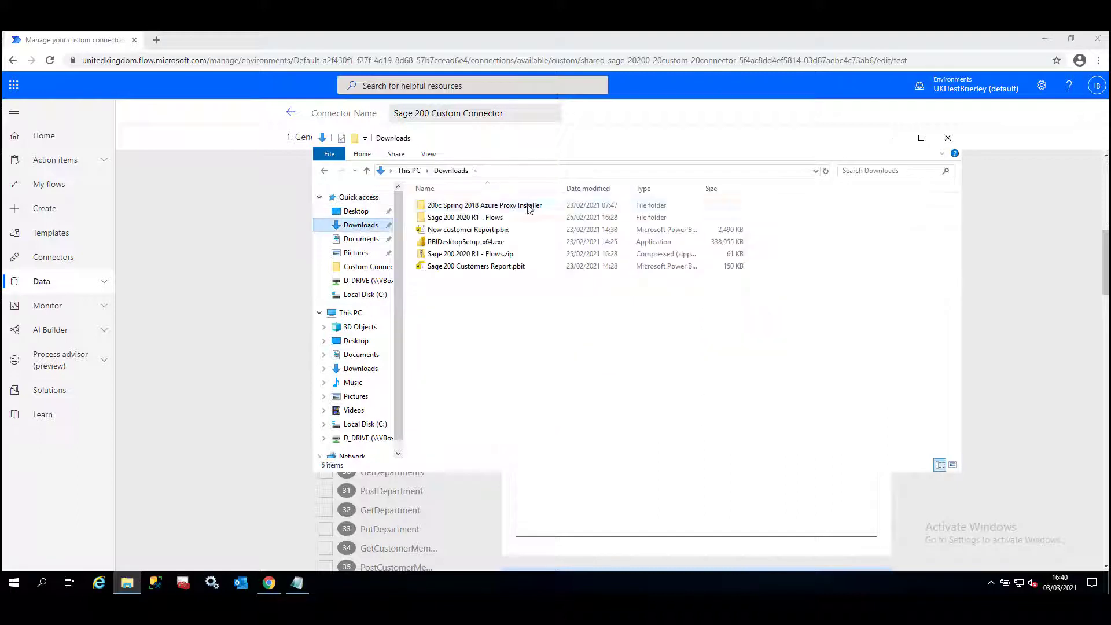
double_click(501, 218)
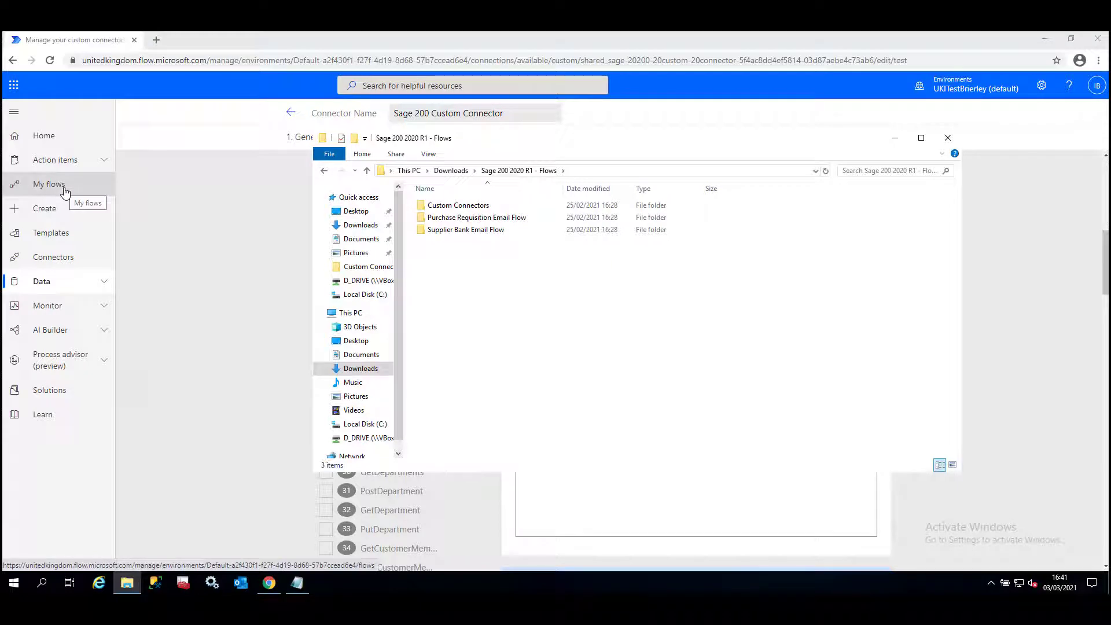
Import SupplierBankDetailsFlow.zip from the Supplier Bank Email Flow folder via My flows > Import.
left_click(64, 191)
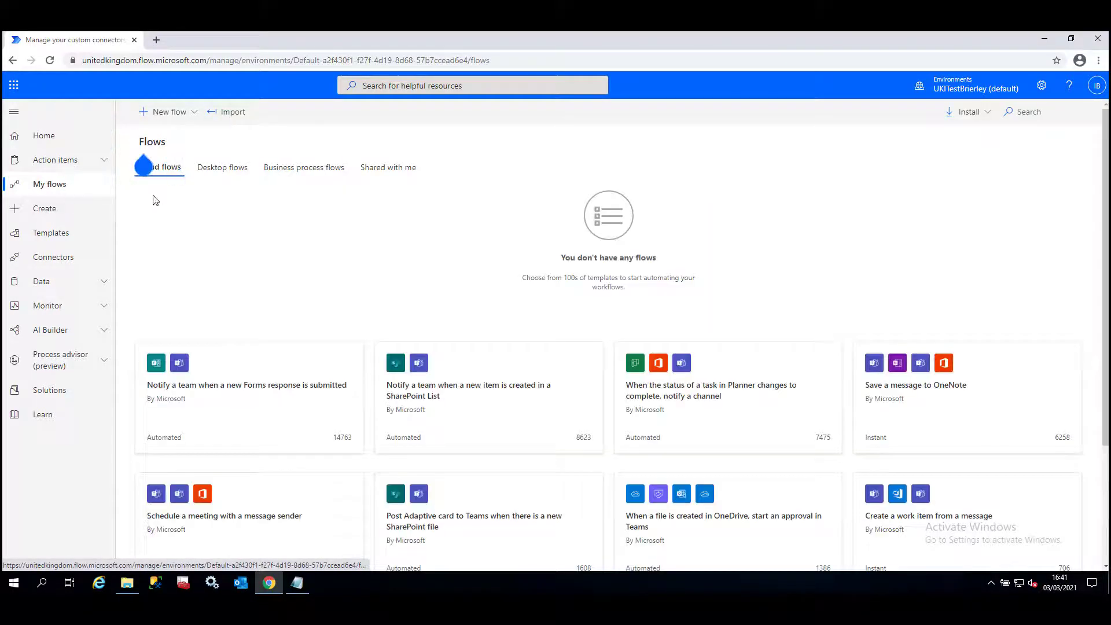
left_click(233, 113)
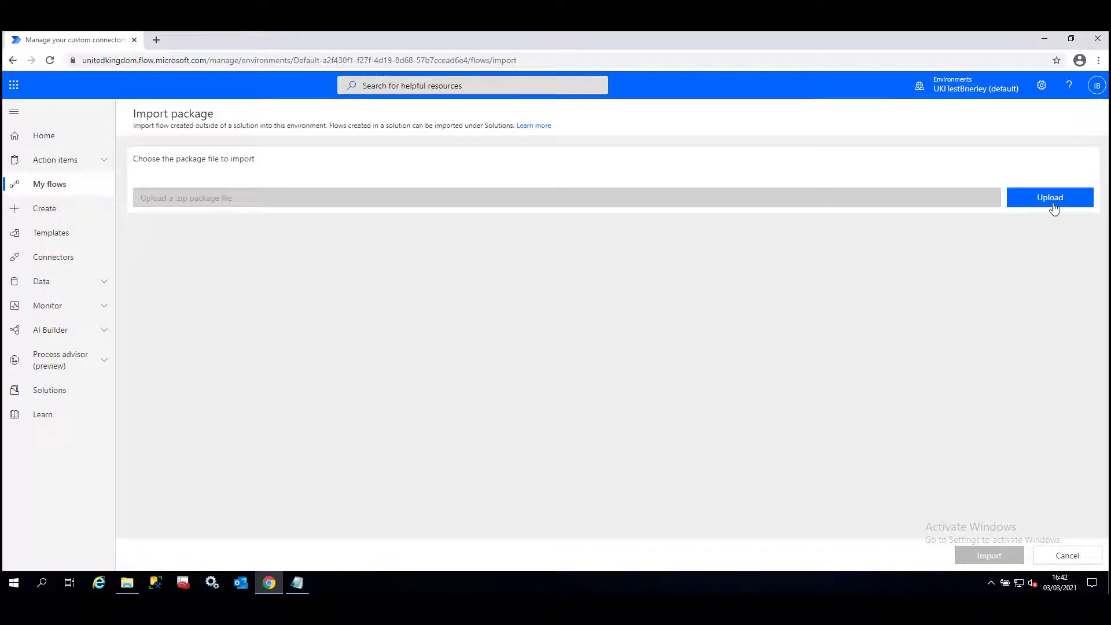
left_click(1053, 207)
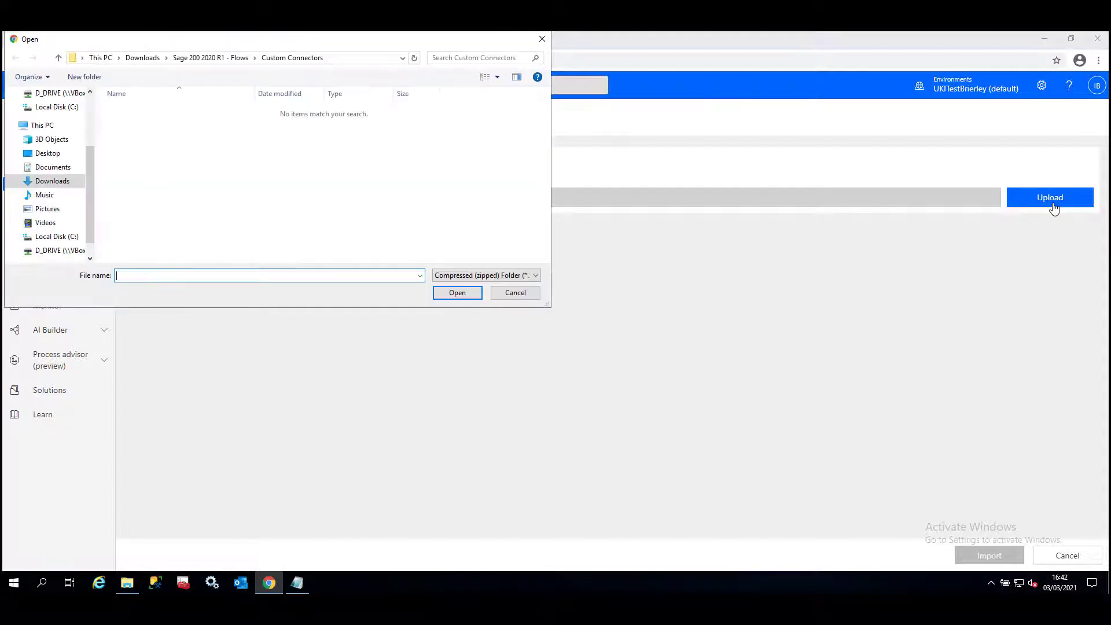
left_click(239, 58)
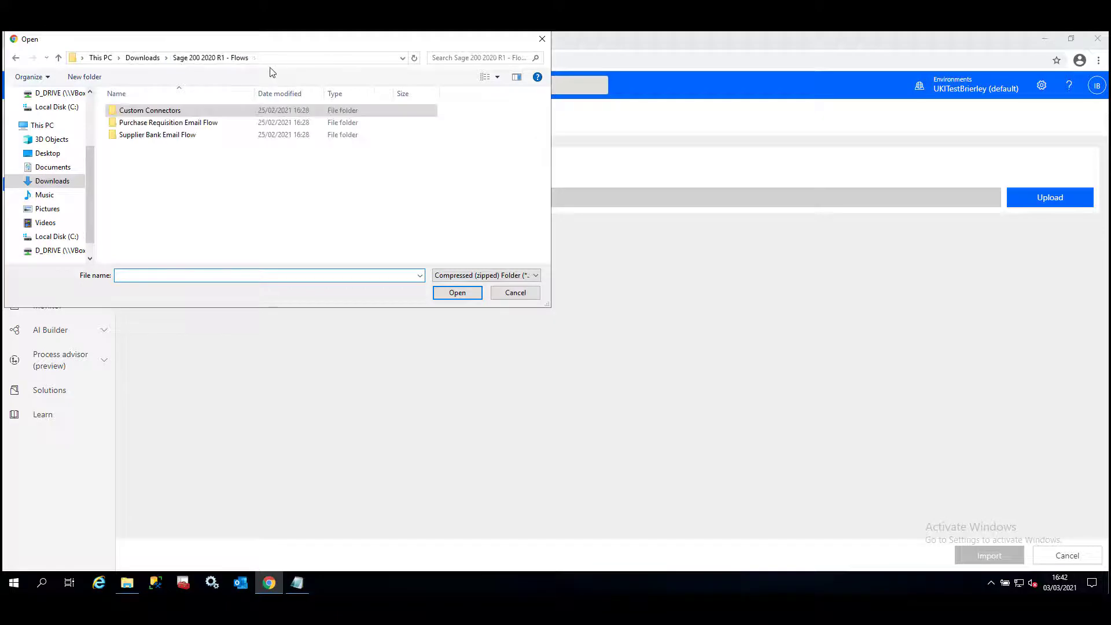
double_click(169, 136)
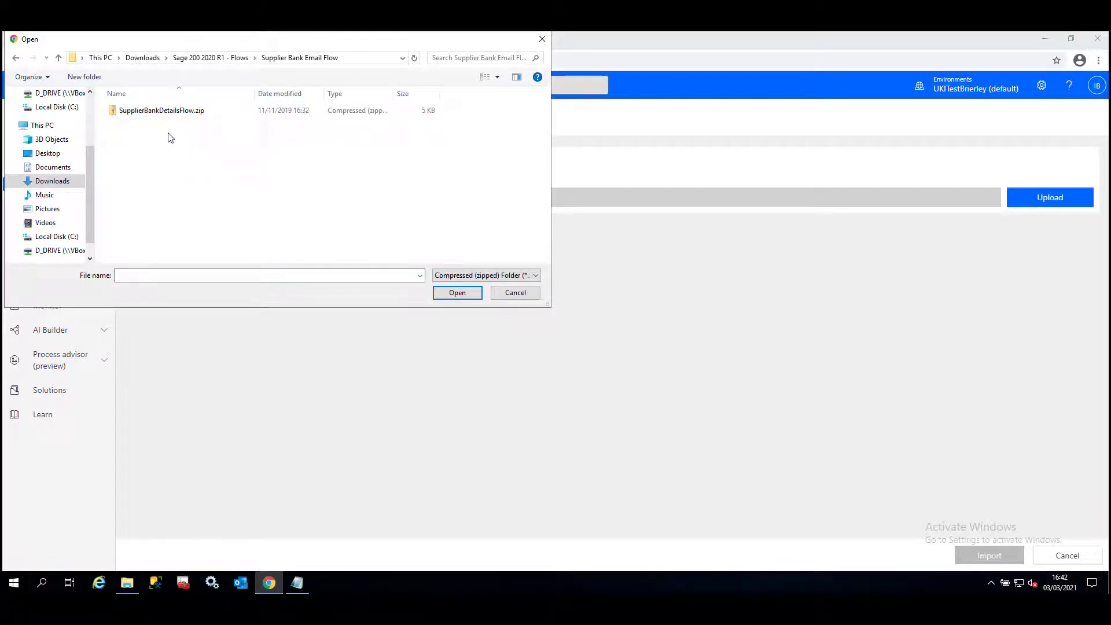
left_click(197, 111)
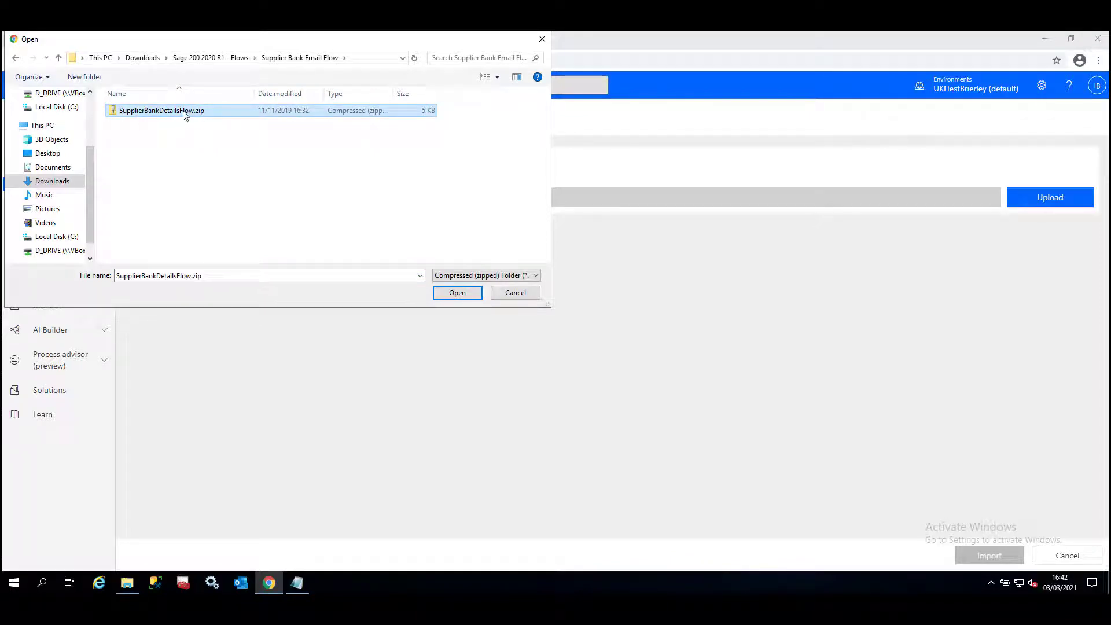
left_click(470, 295)
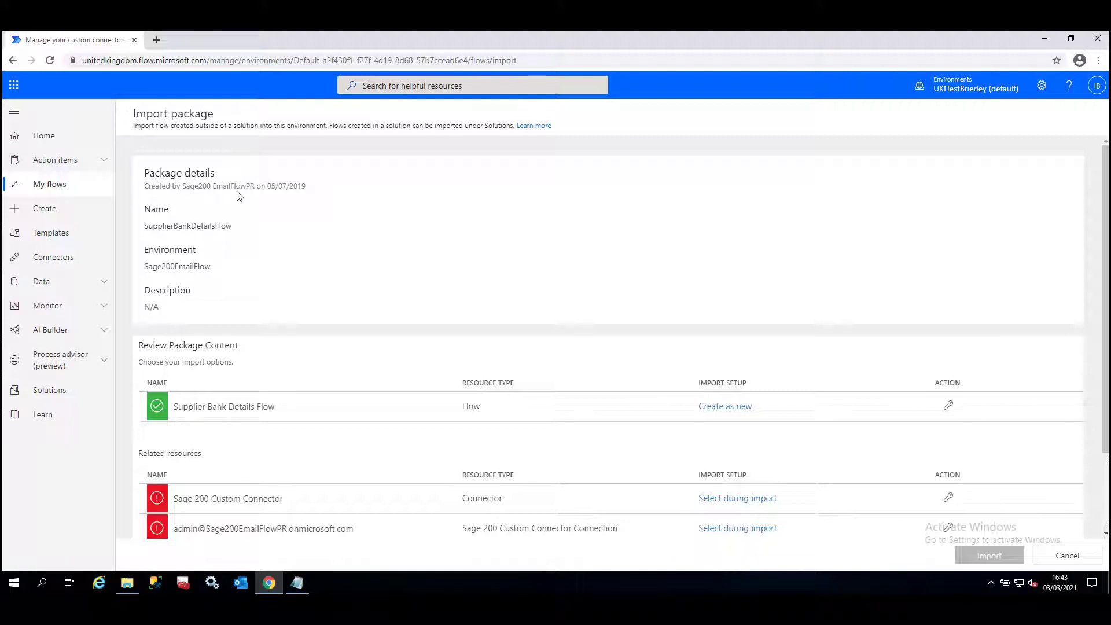
Set the Sage 200 Custom Connector resource to the existing Sage 200 Custom Connector and save.
scroll(237, 232, "down", 3)
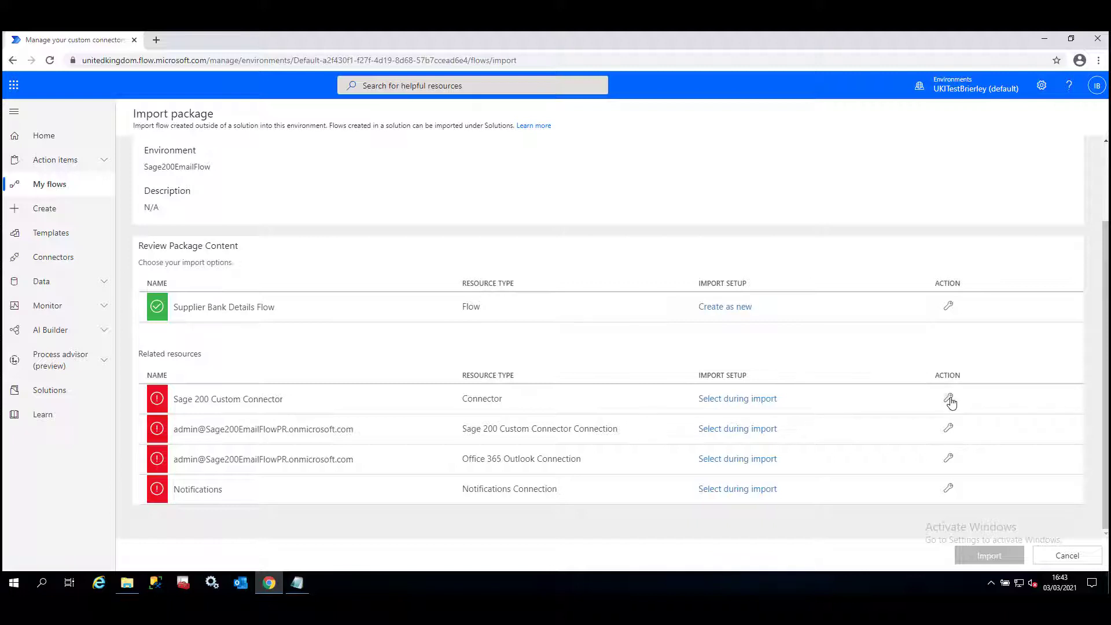
left_click(949, 399)
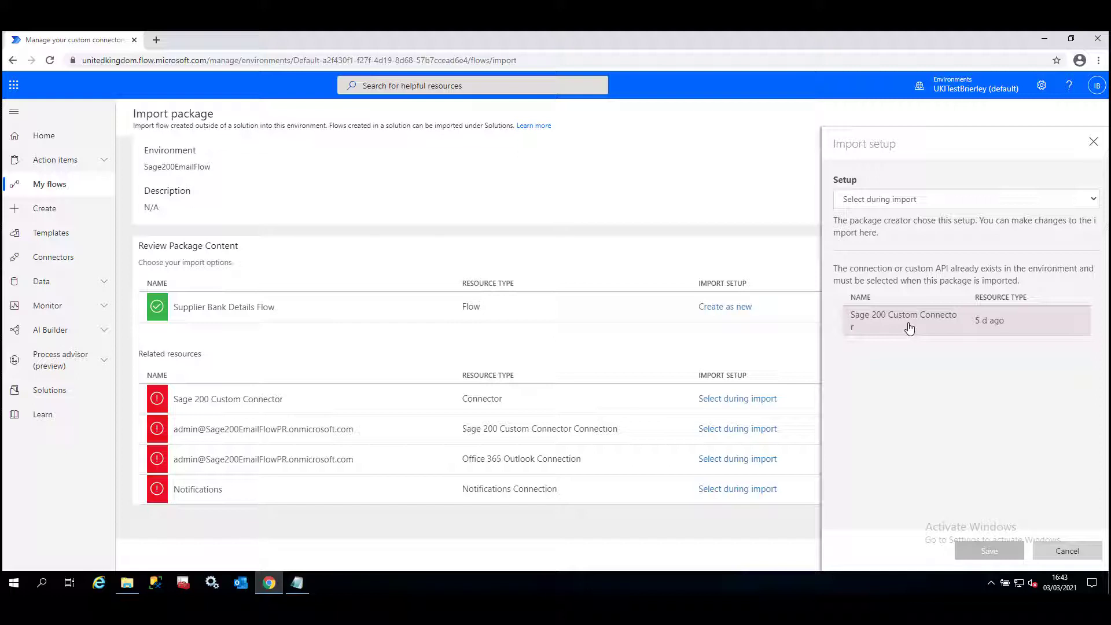
left_click(910, 328)
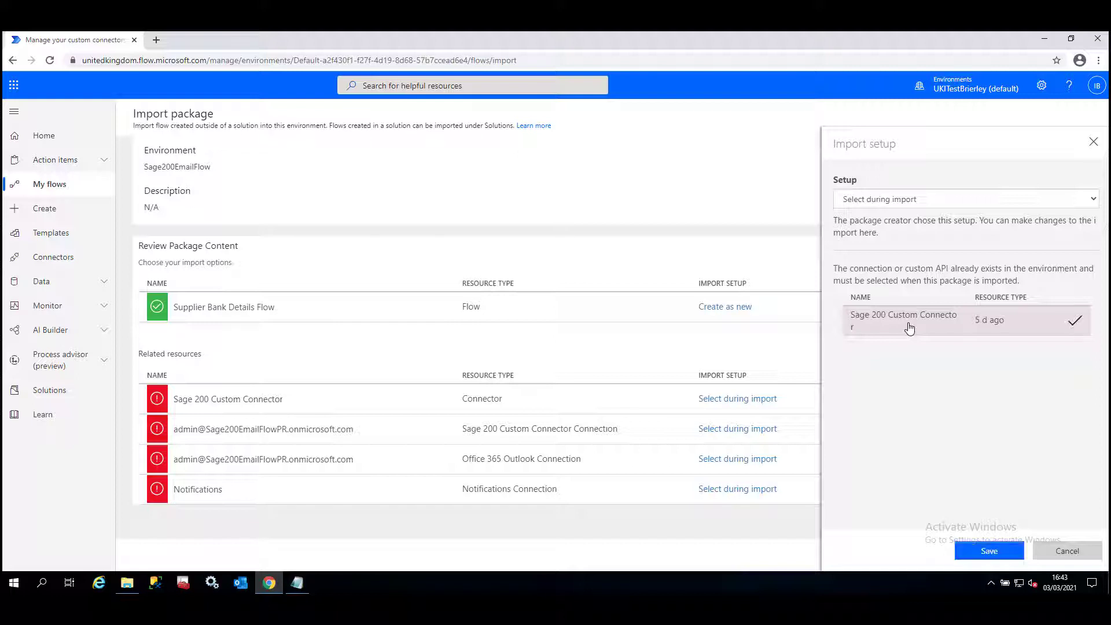
left_click(989, 551)
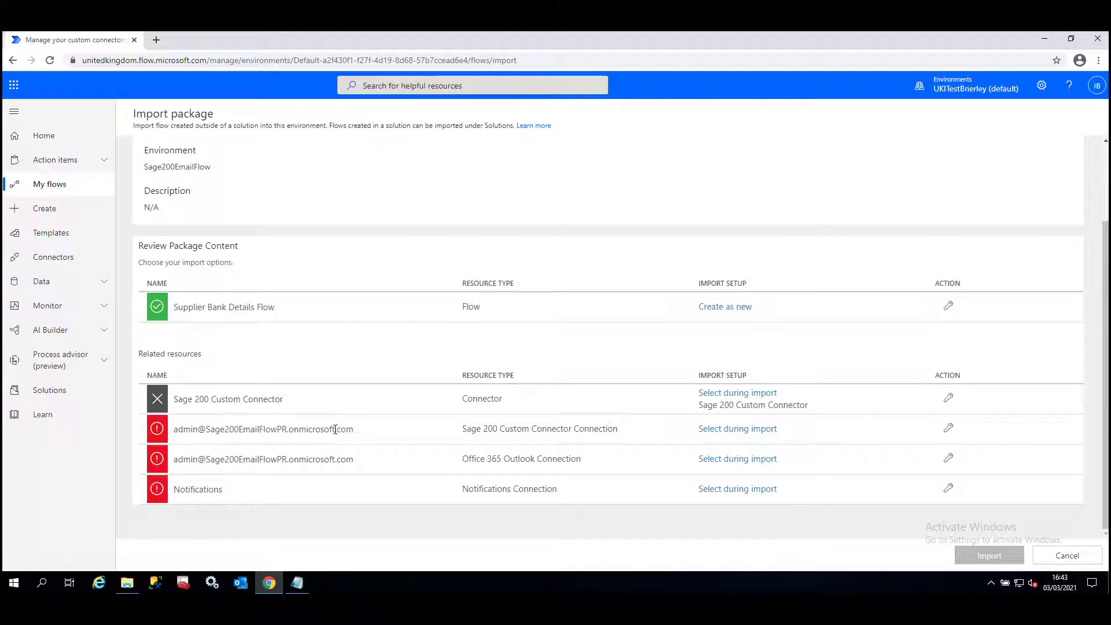
Assign the existing admin account connection to Sage 200 Custom Connector Connection and save.
left_click(948, 428)
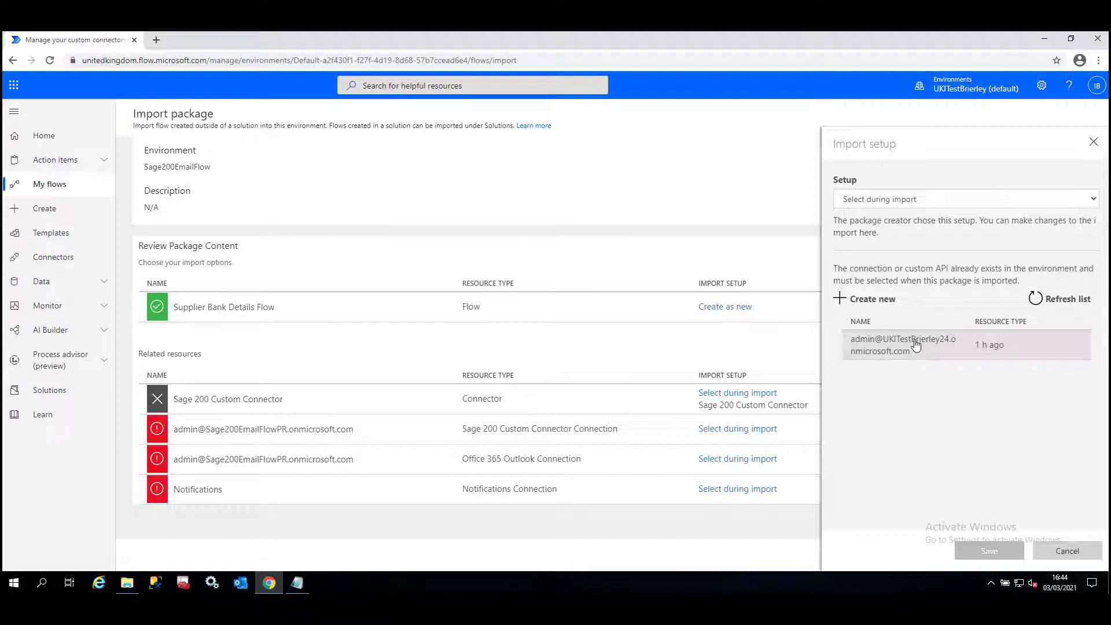
left_click(1094, 143)
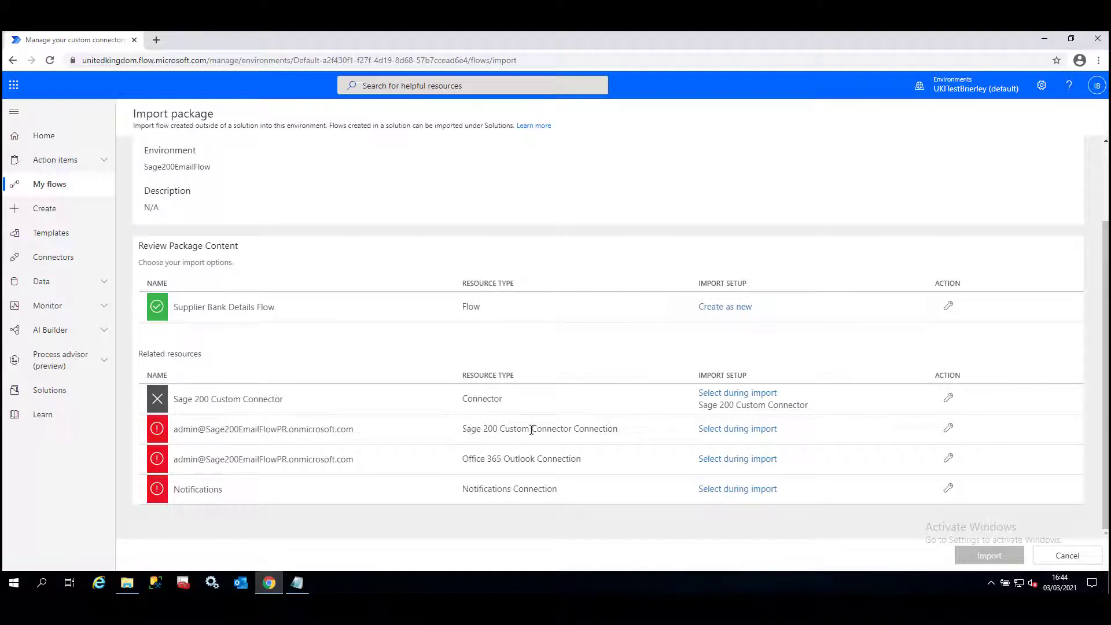
left_click(948, 429)
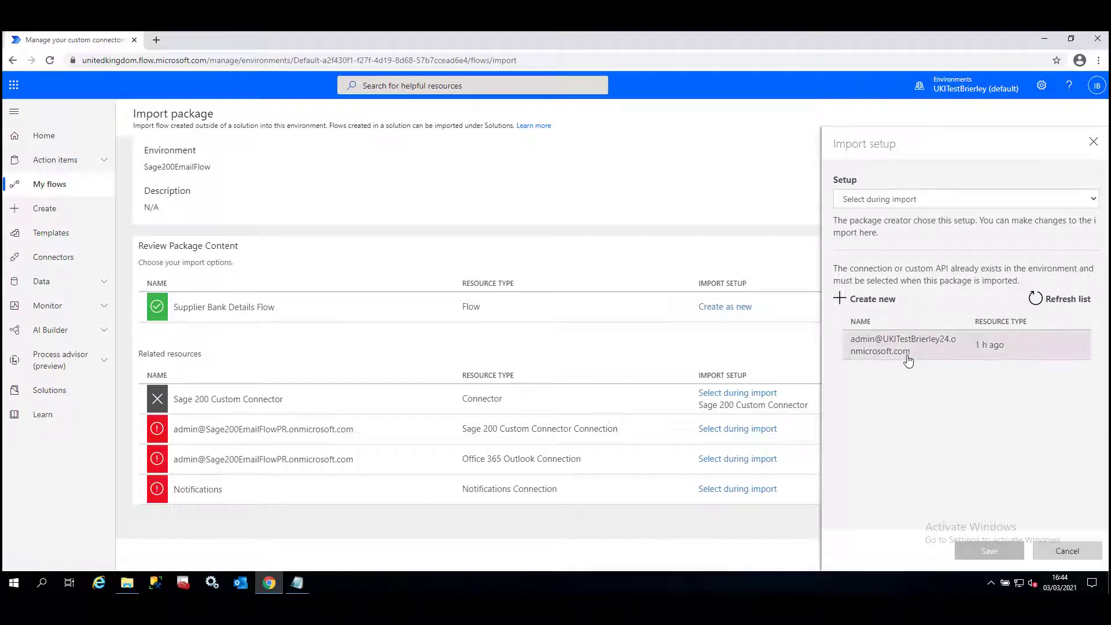
left_click(938, 346)
left_click(991, 550)
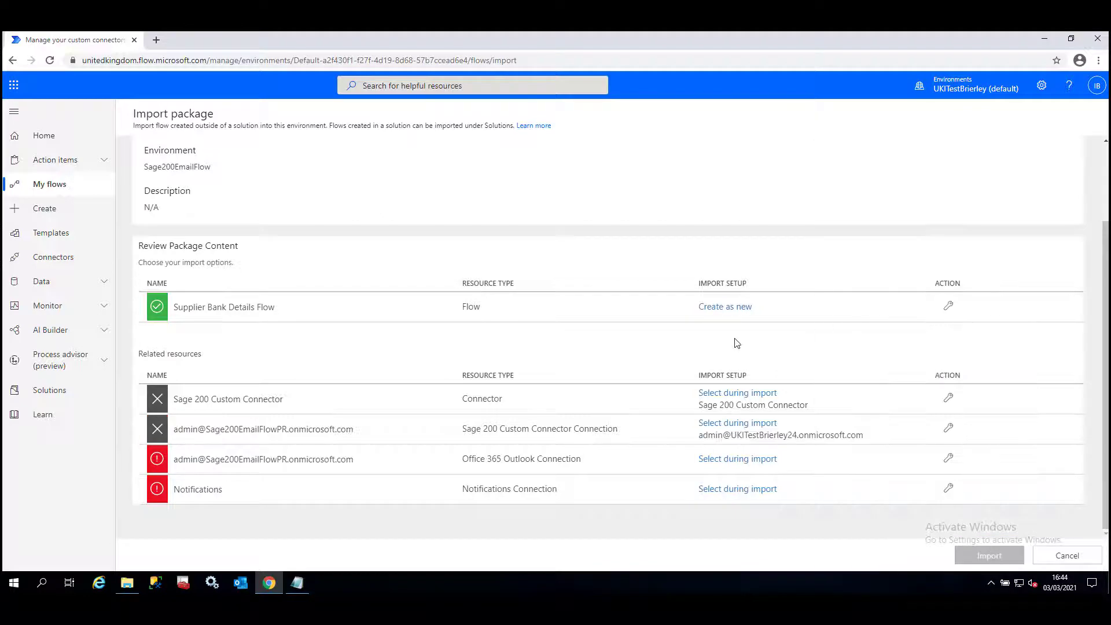
Create a new Office 365 Outlook connection, signing in with the user's account.
left_click(949, 459)
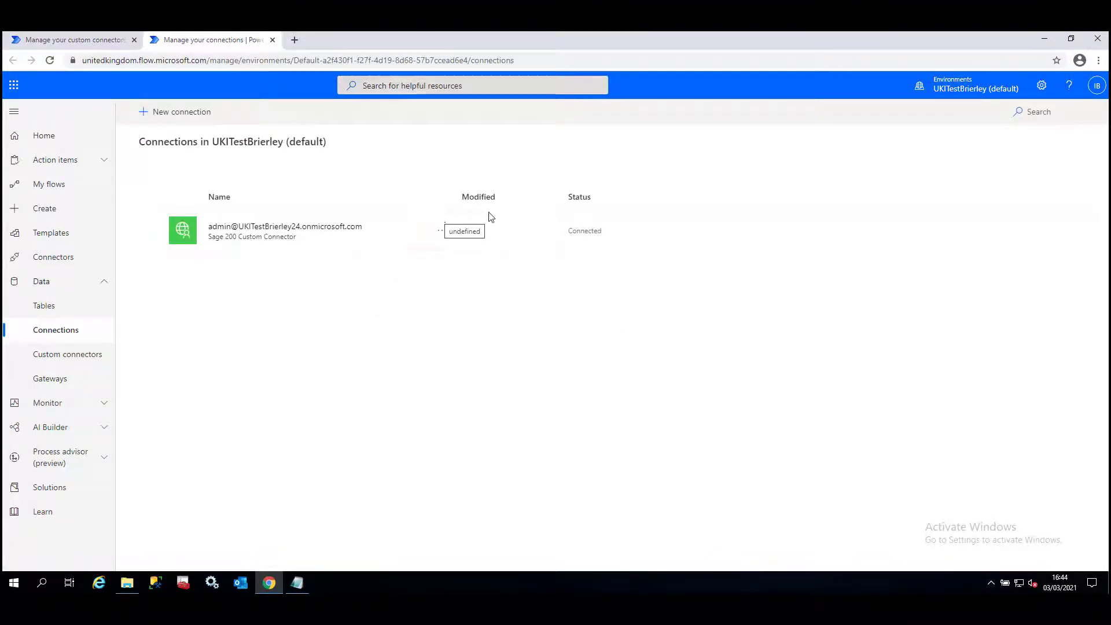
left_click(181, 113)
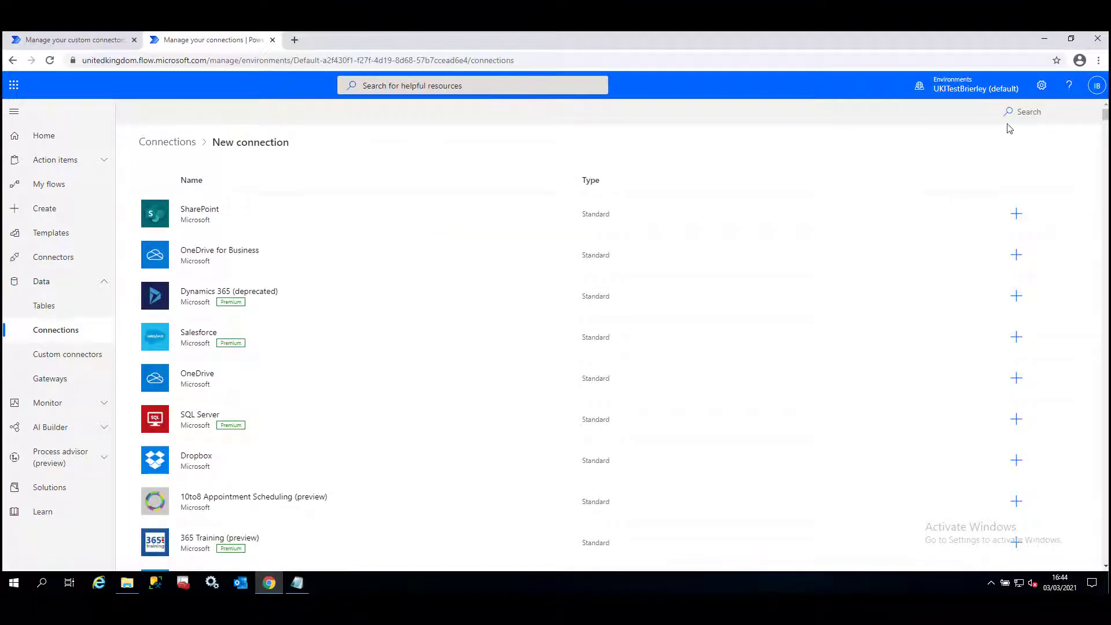
left_click(1028, 115)
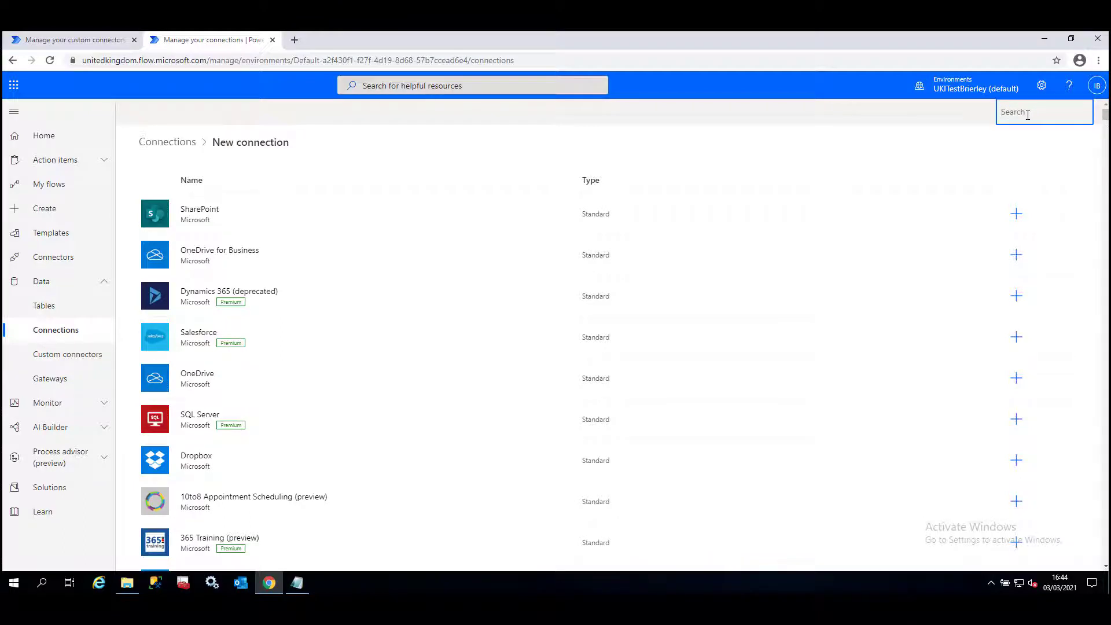
type("outloo")
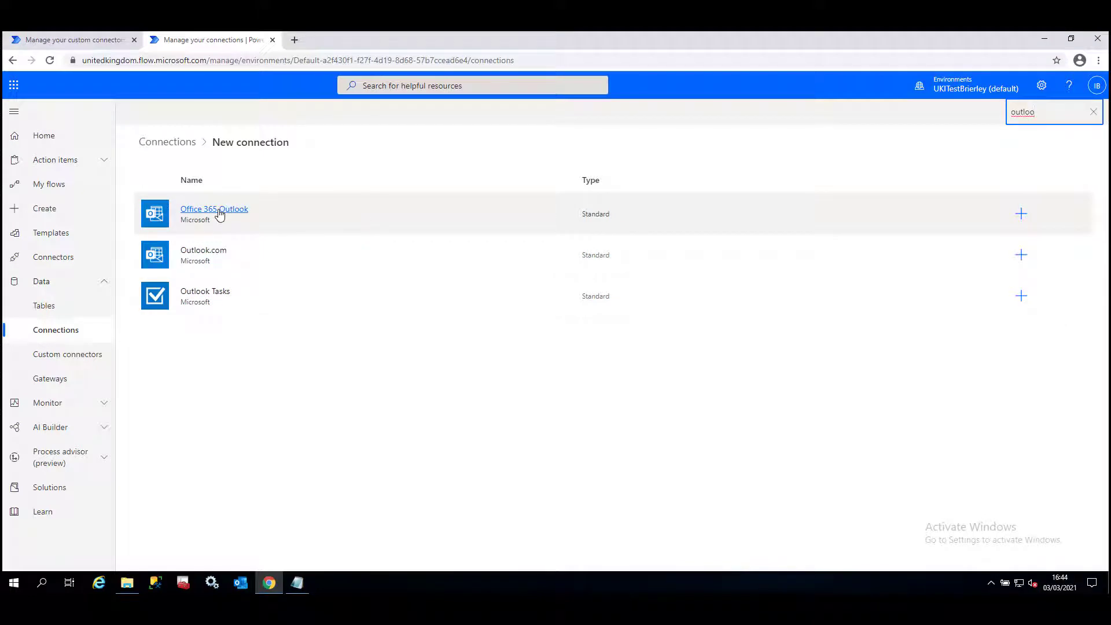
left_click(1019, 221)
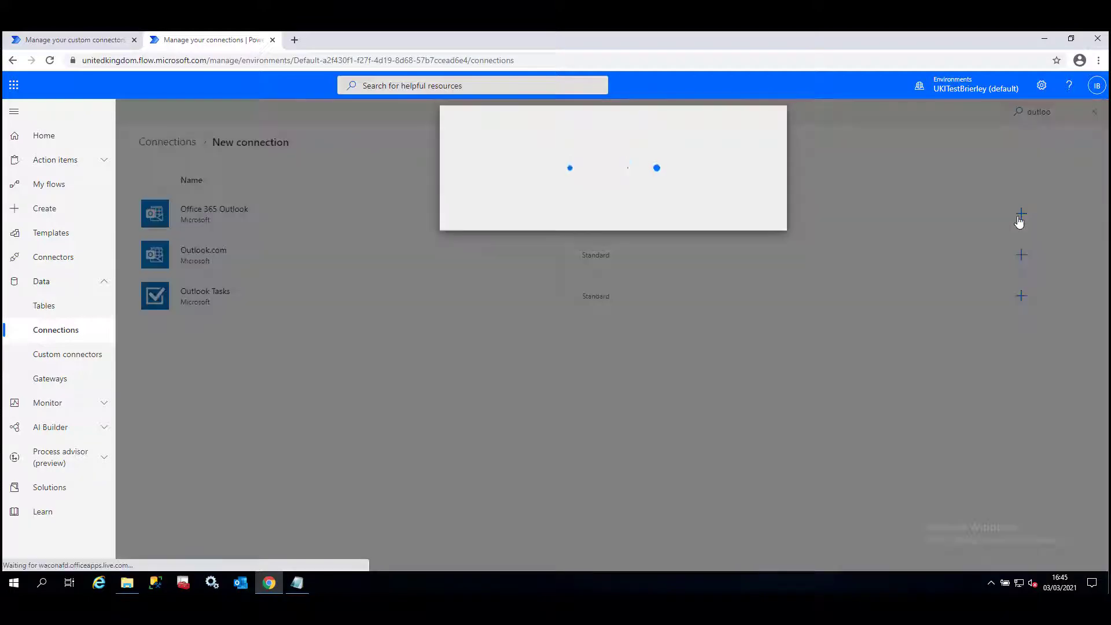
left_click(720, 251)
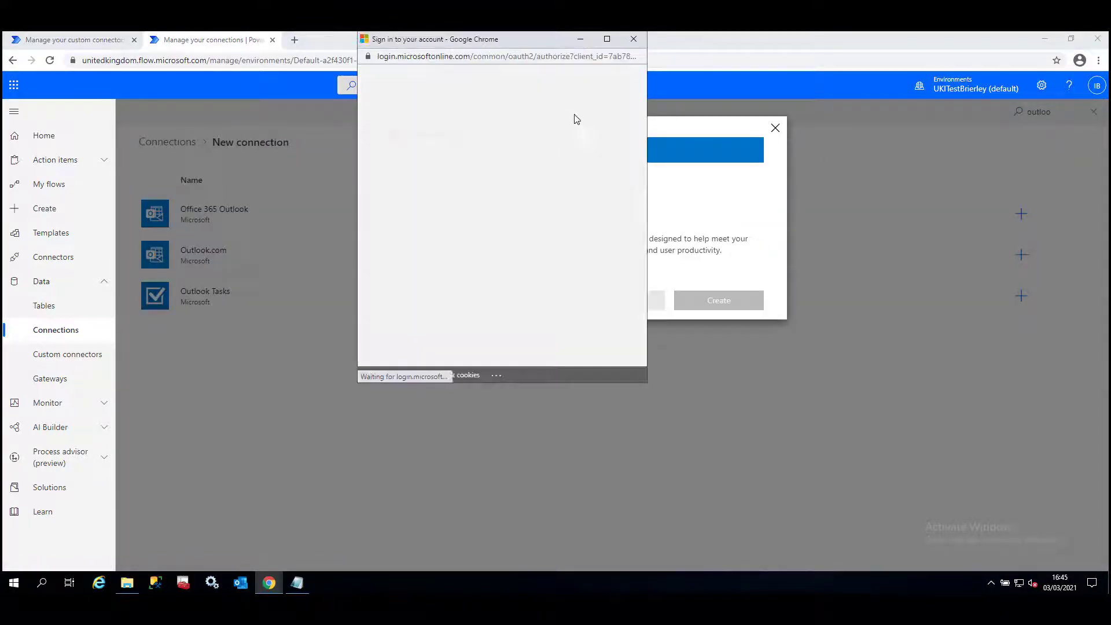
left_click(489, 190)
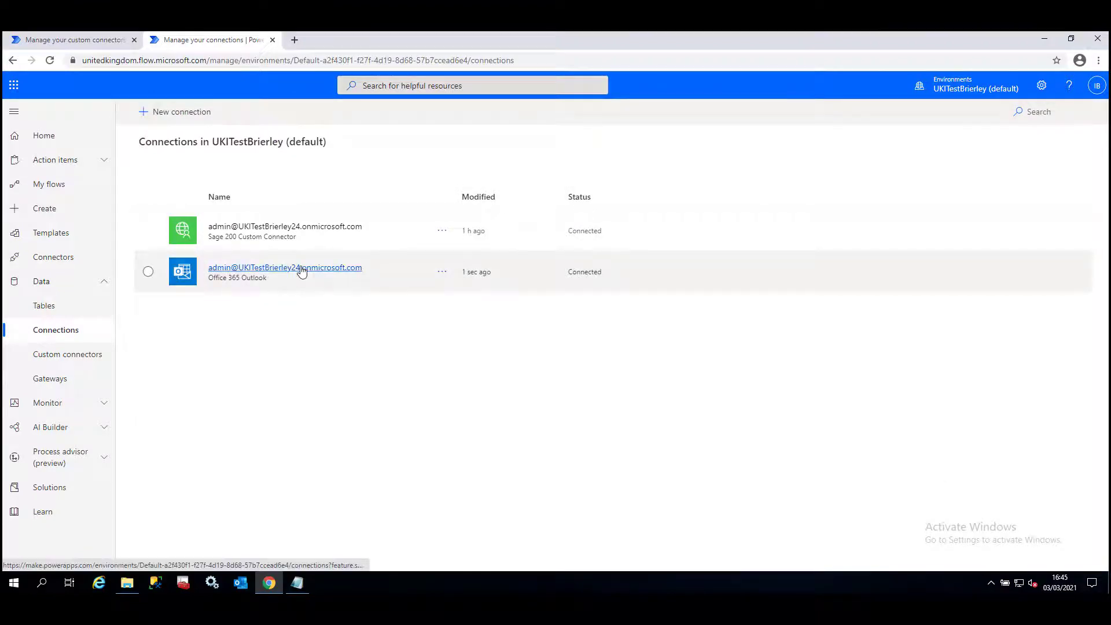
Refresh the Office 365 Outlook connection list, select the admin connection and save.
left_click(272, 39)
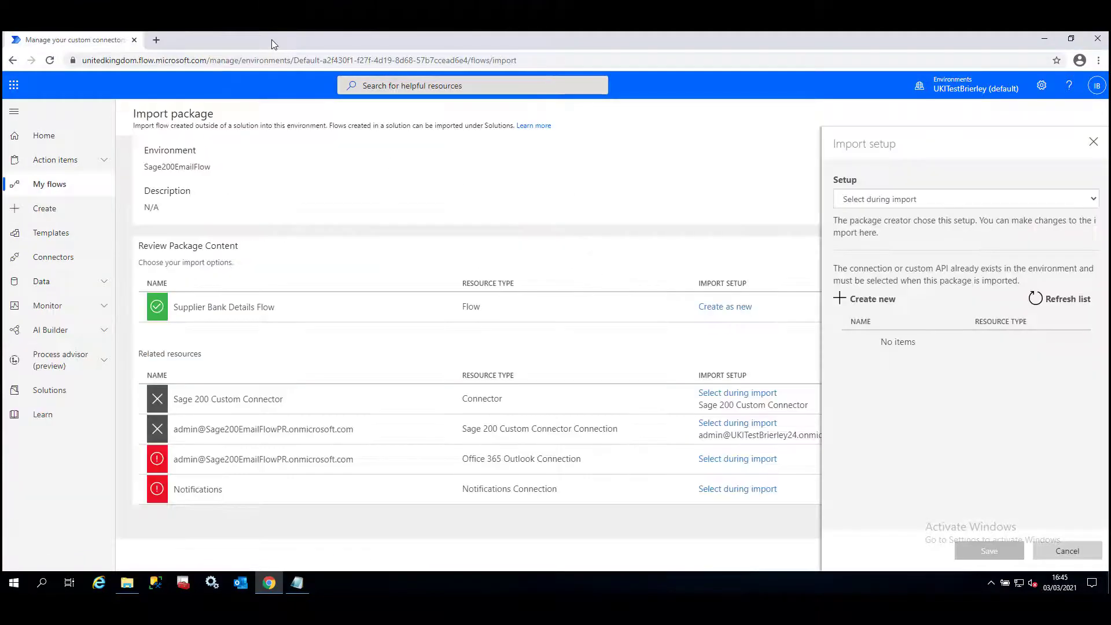
left_click(1060, 301)
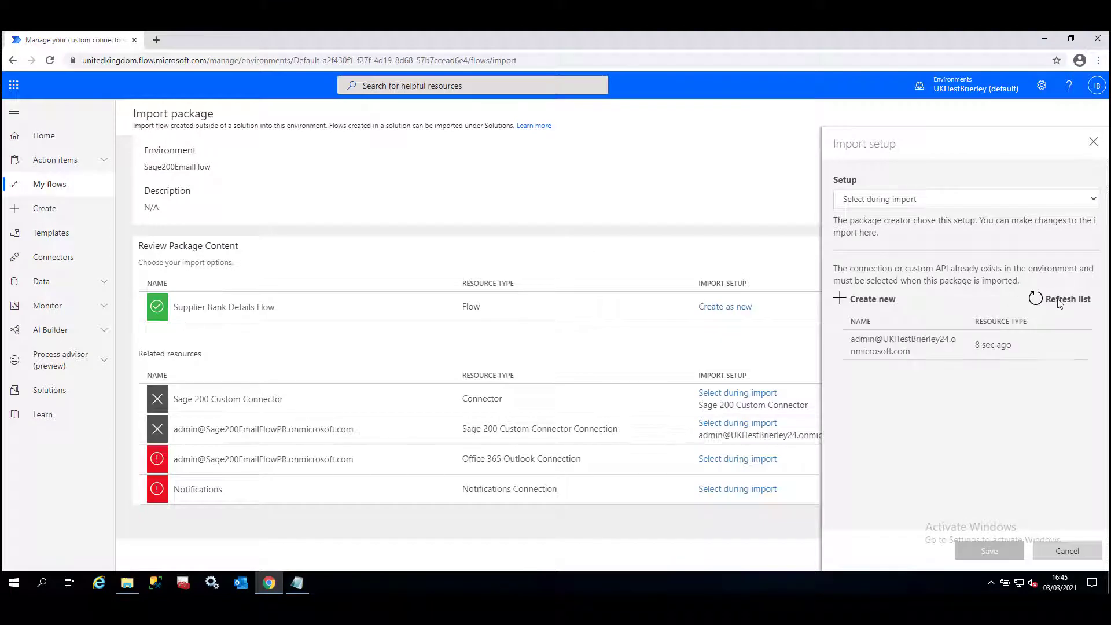
left_click(912, 350)
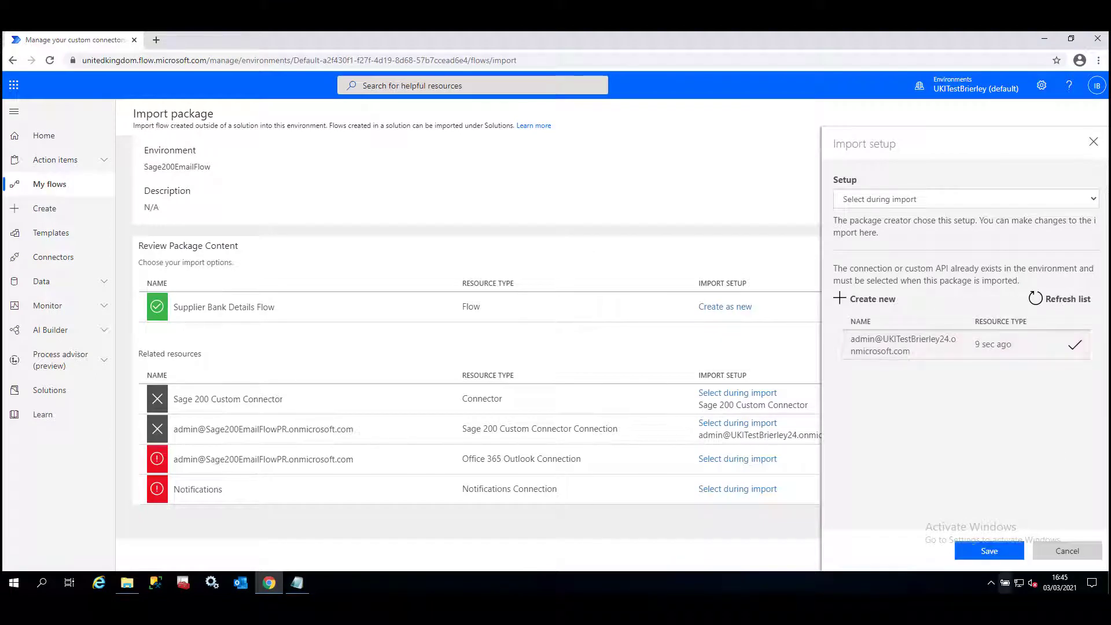
left_click(990, 553)
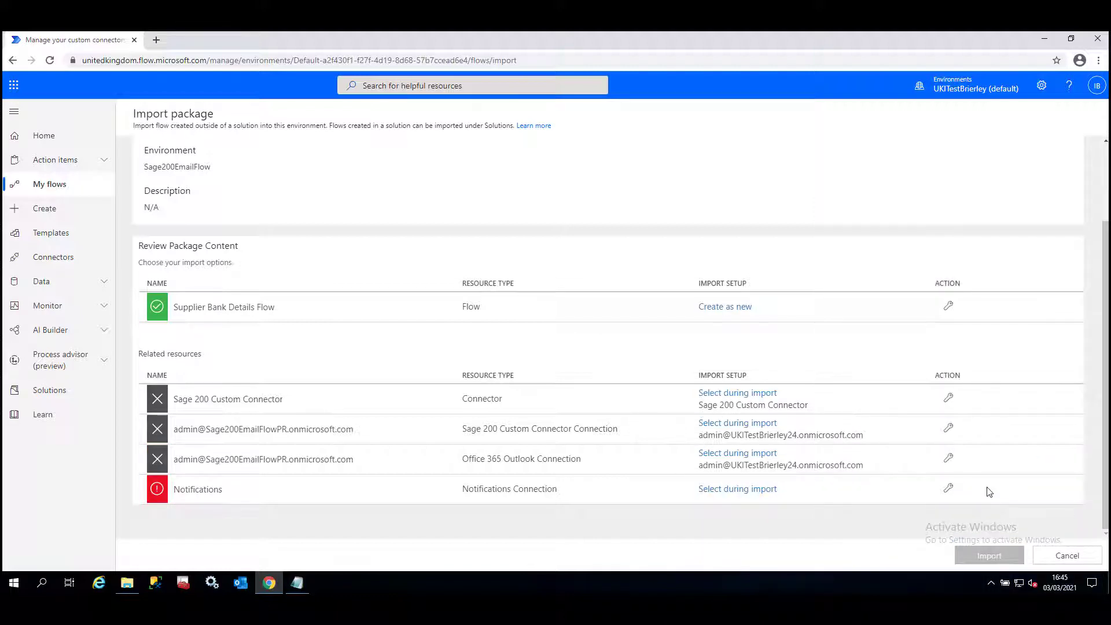
Create a new Notifications connection from the connector list.
left_click(949, 489)
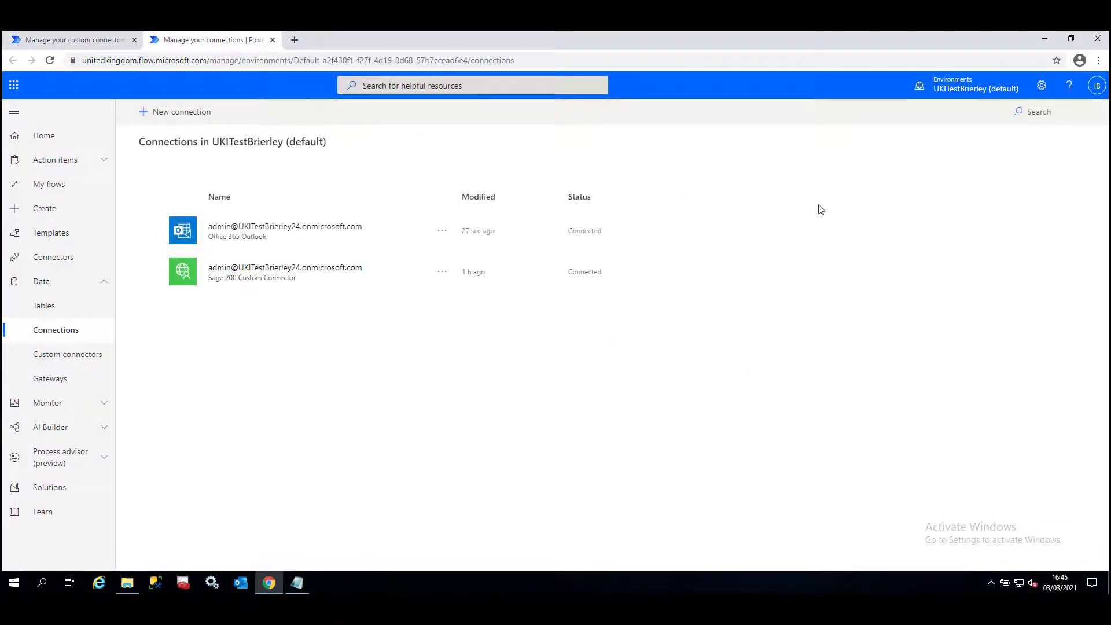
left_click(173, 111)
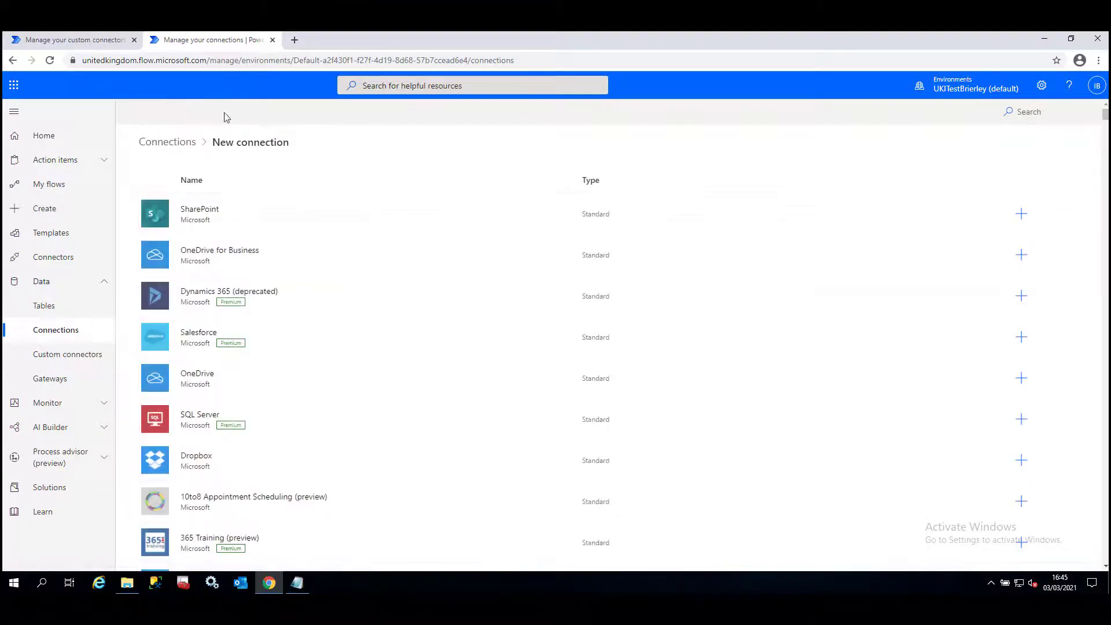
left_click(1057, 116)
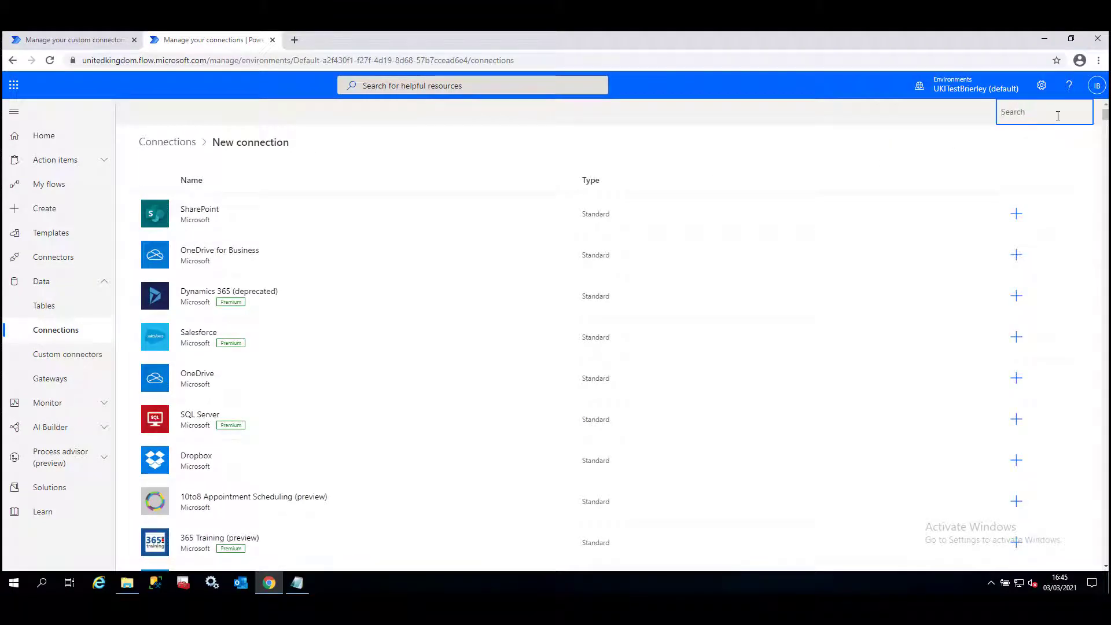
type("notifi")
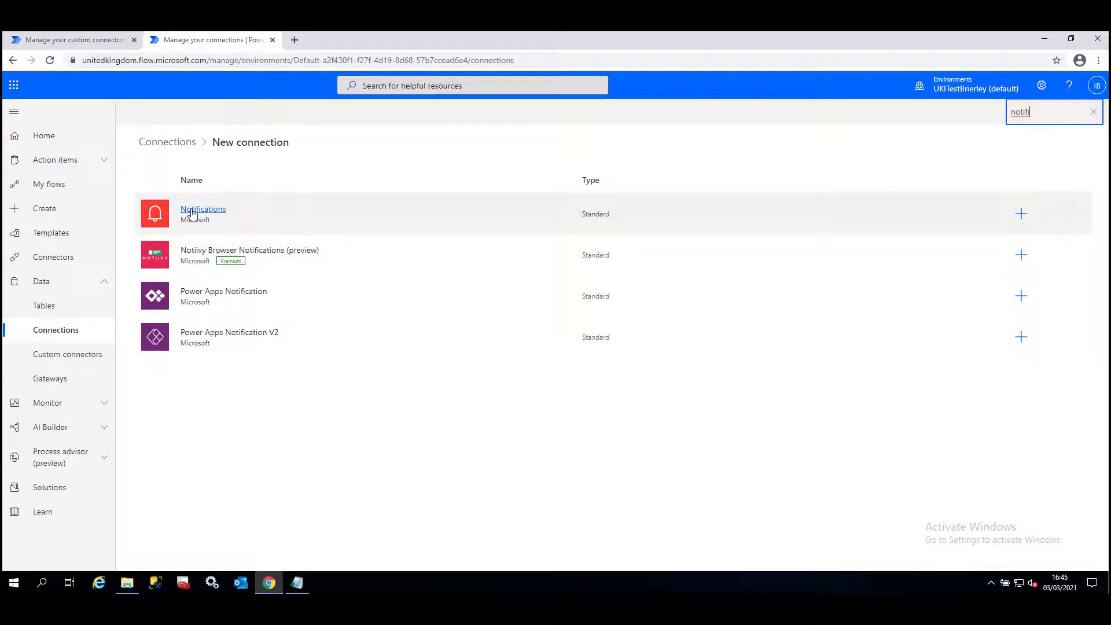
left_click(1021, 214)
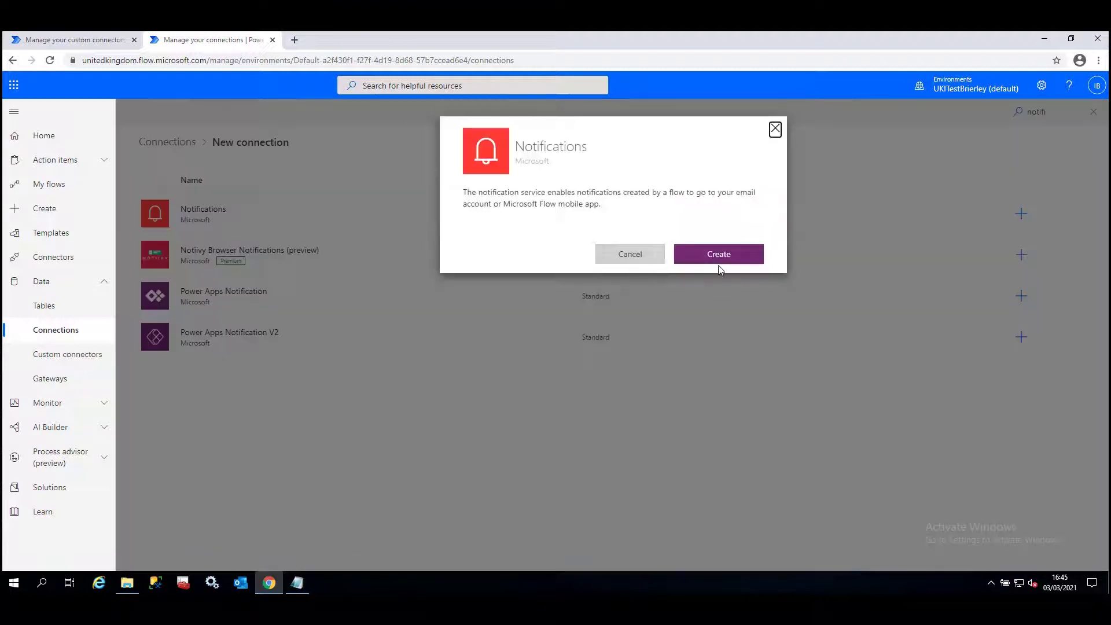
left_click(719, 259)
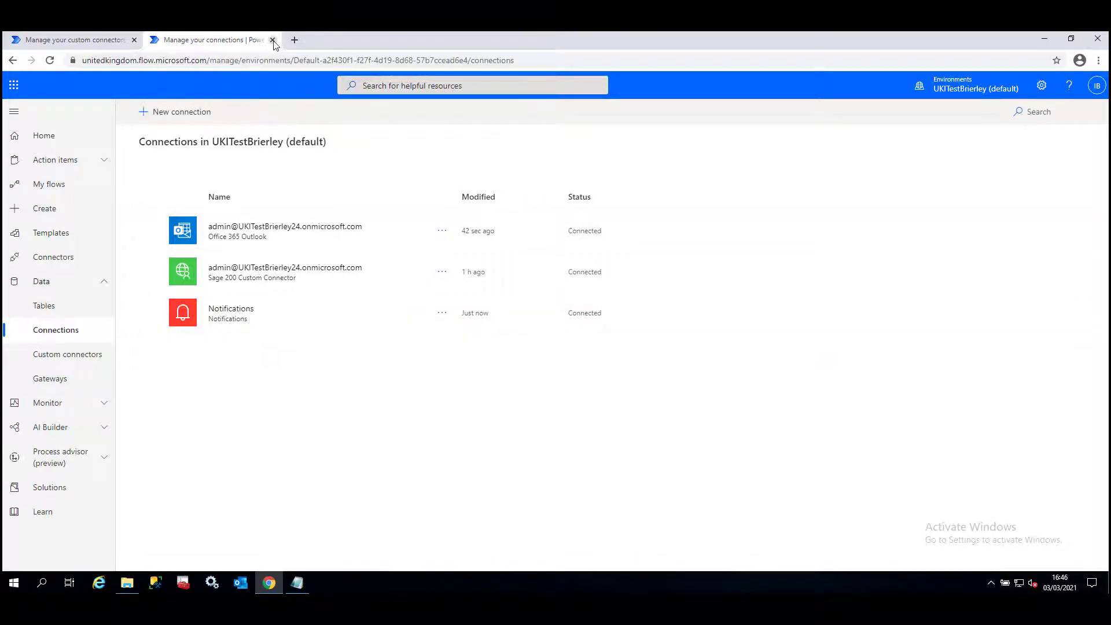
Refresh the Notifications connection list, select the new connection and save.
left_click(273, 40)
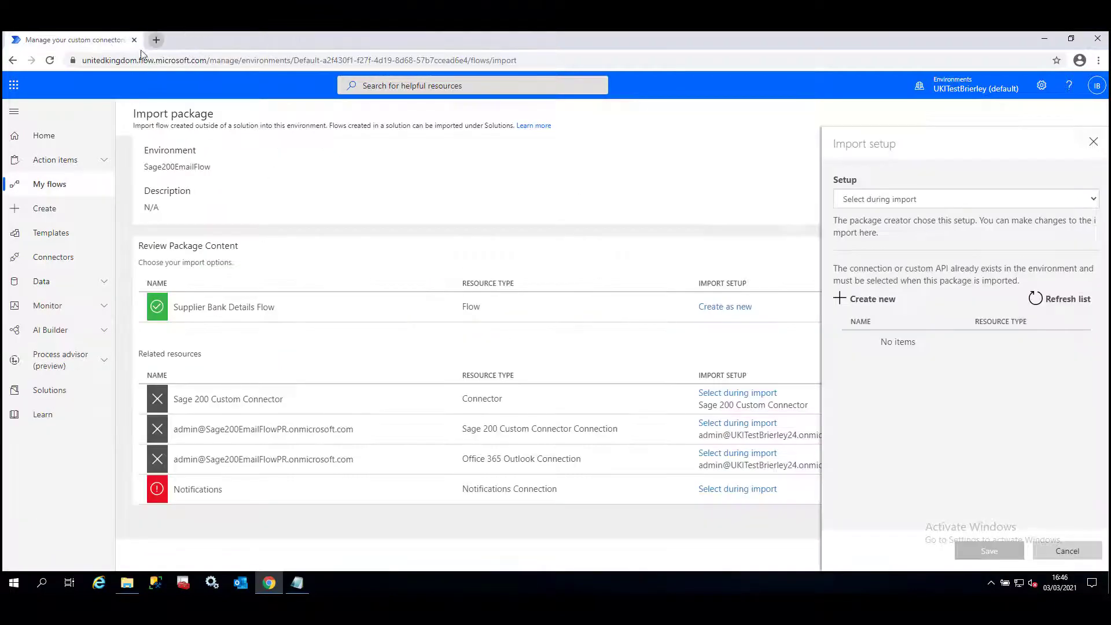
left_click(1071, 301)
left_click(884, 346)
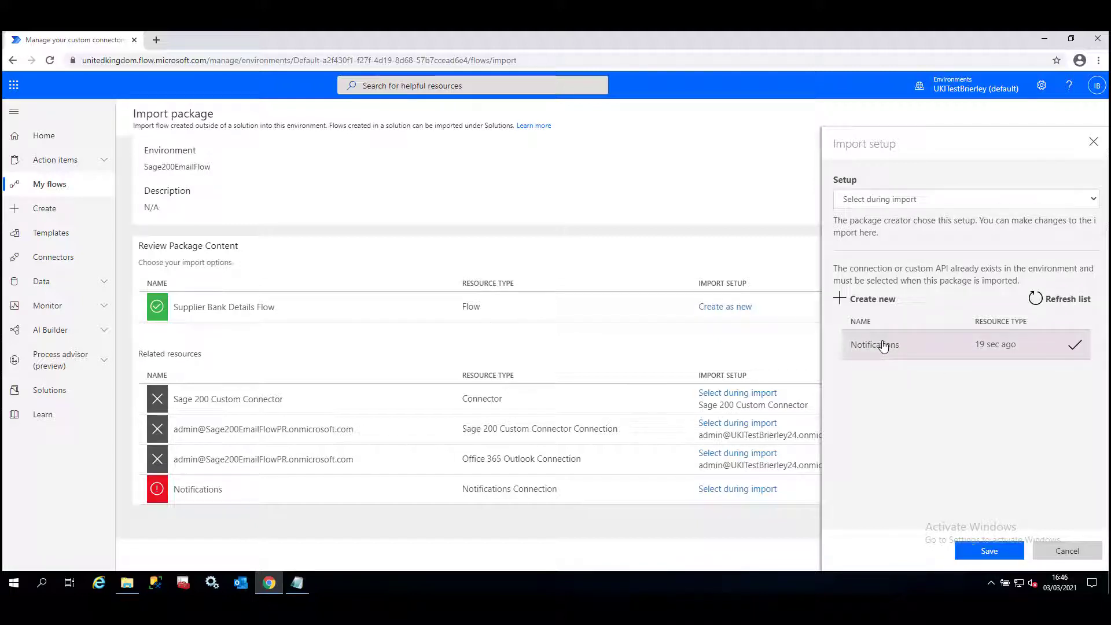
left_click(1001, 558)
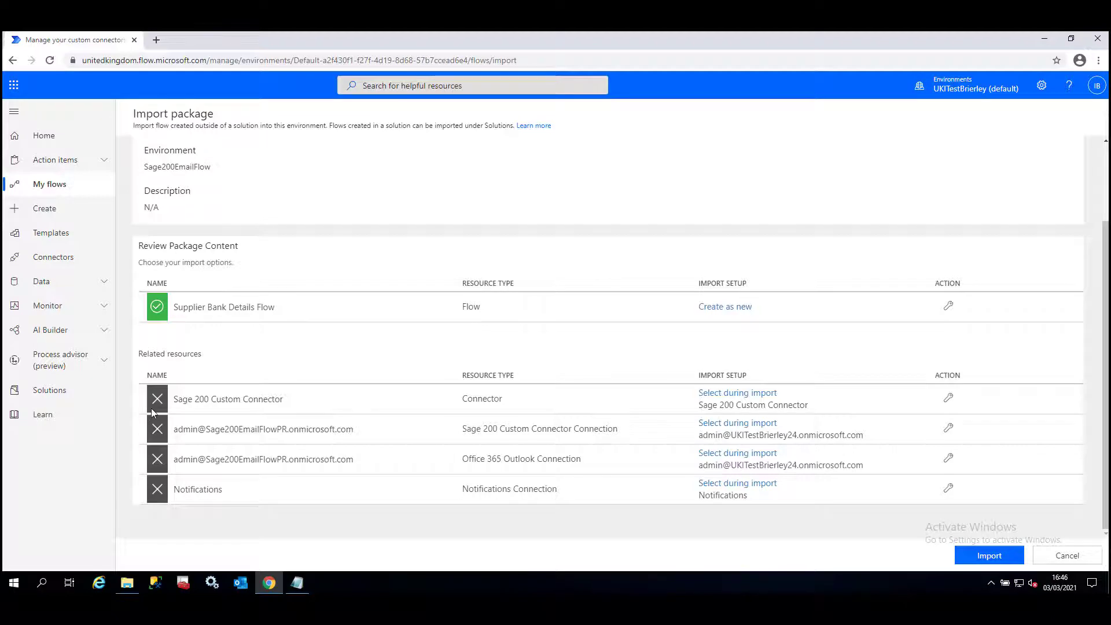
Import the package and open the Supplier Bank Details Flow in the editor.
left_click(990, 561)
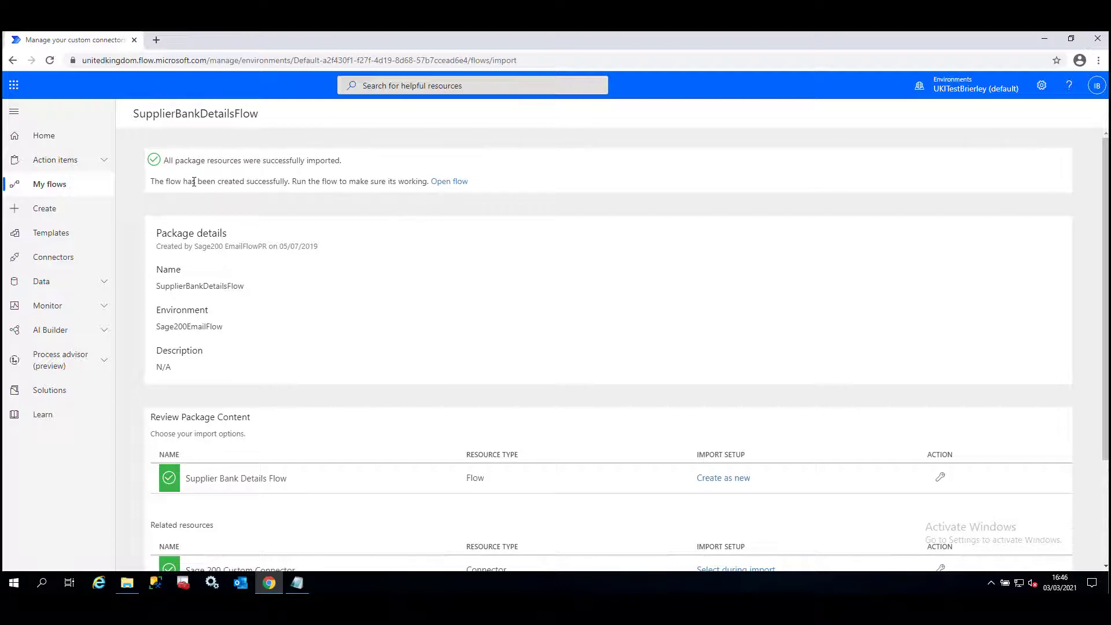
scroll(304, 275, "down", 2)
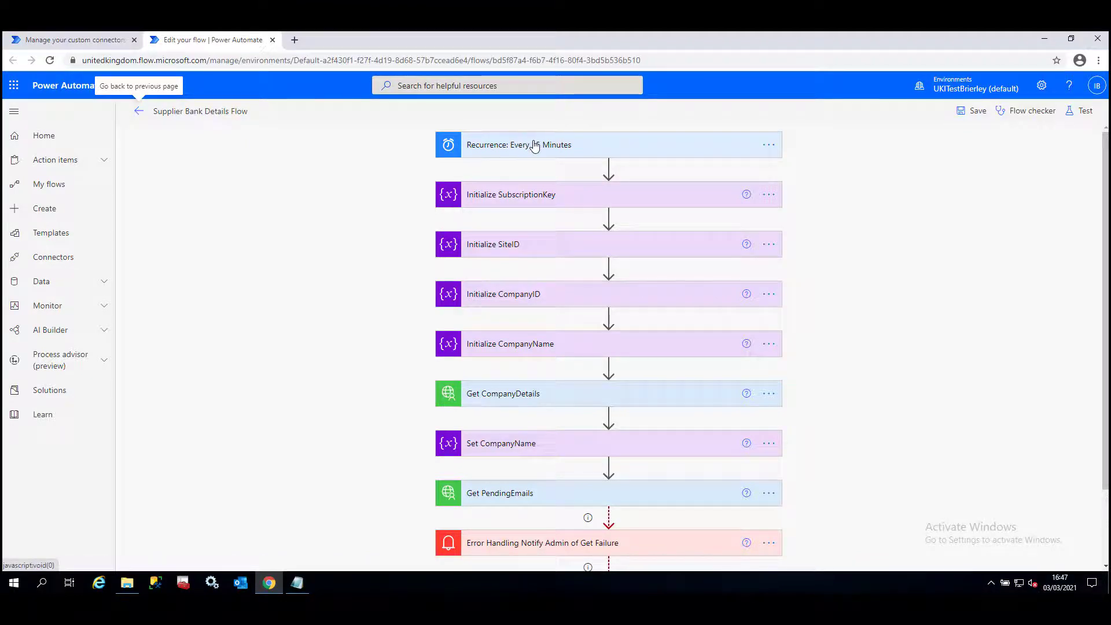
left_click(767, 148)
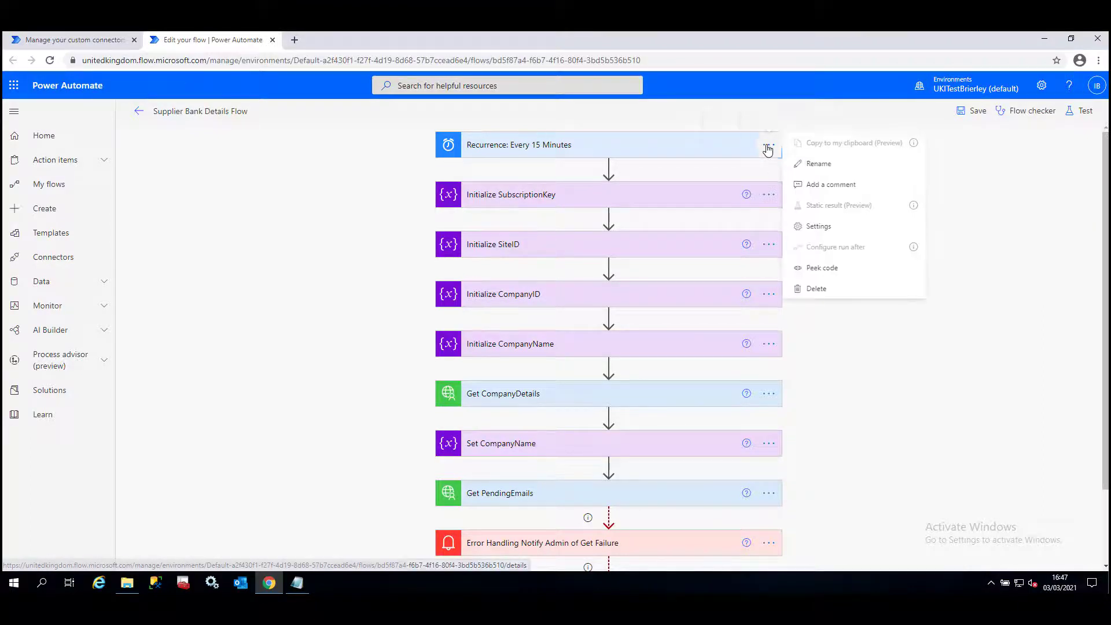
left_click(819, 228)
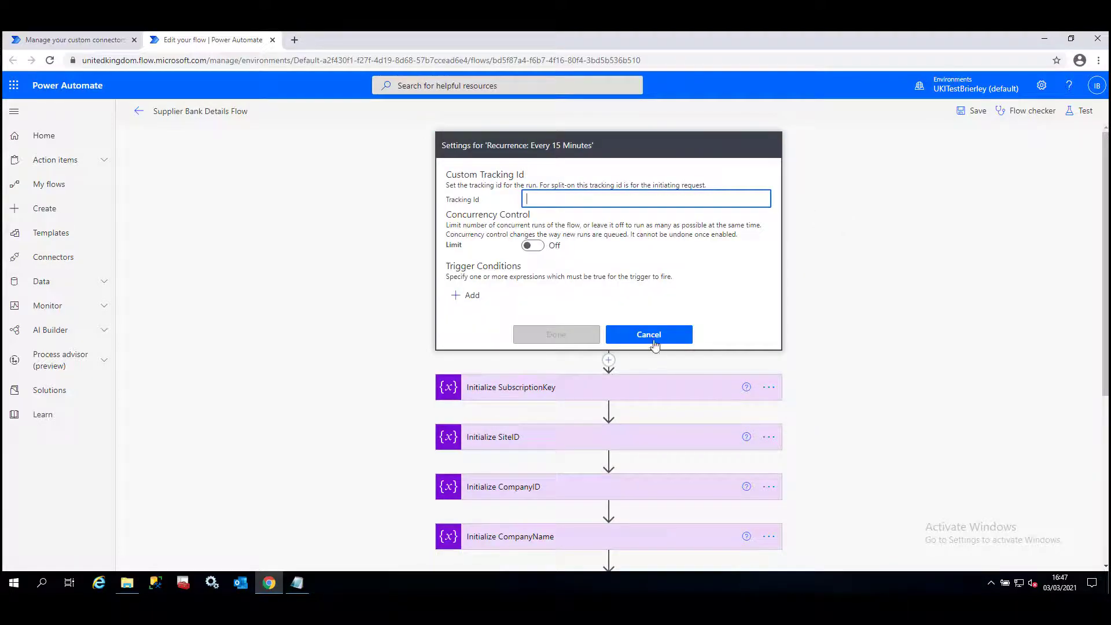
left_click(649, 333)
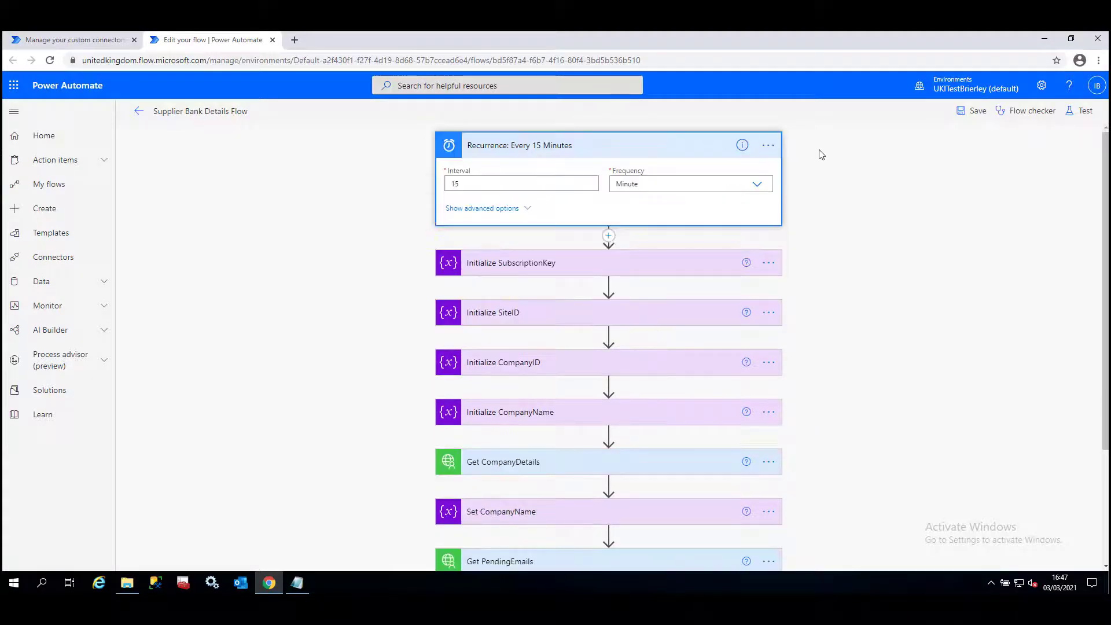
left_click(535, 145)
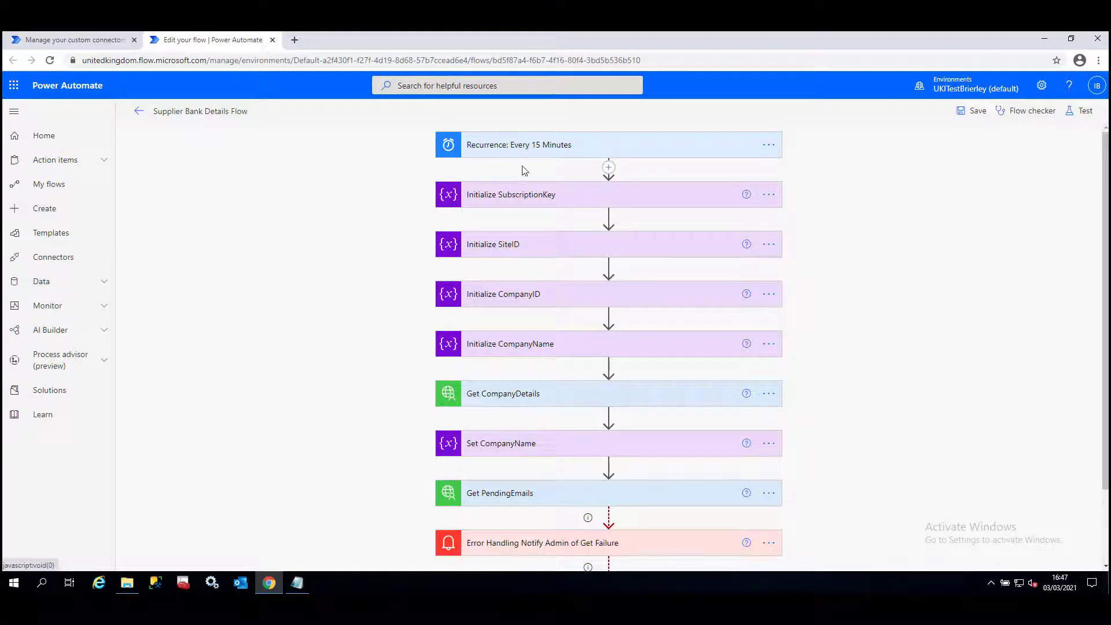
left_click(551, 145)
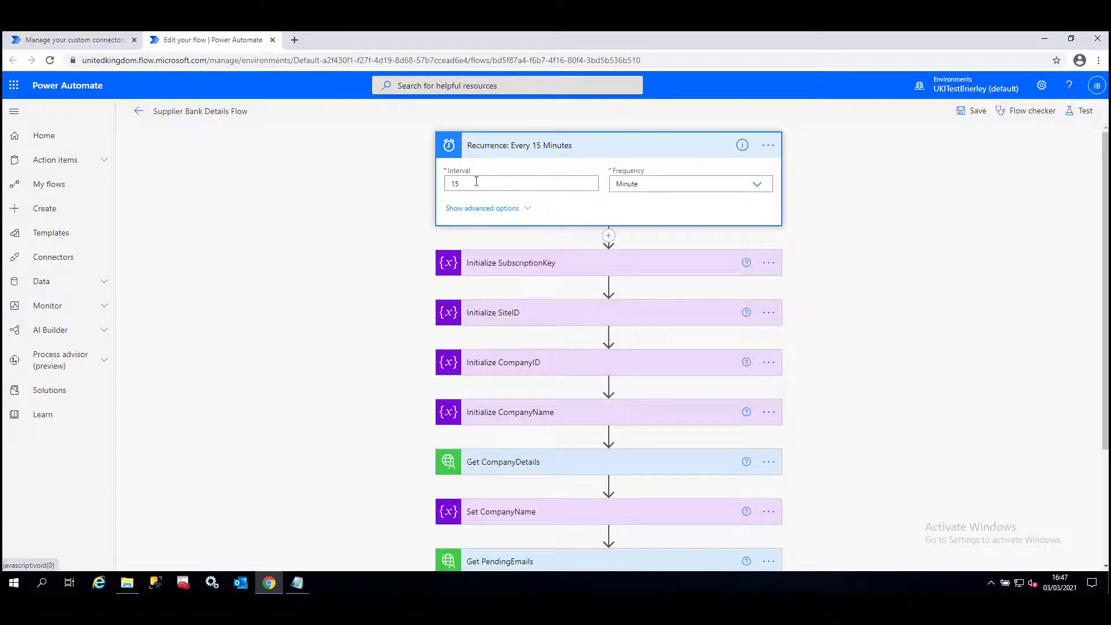
left_click(757, 184)
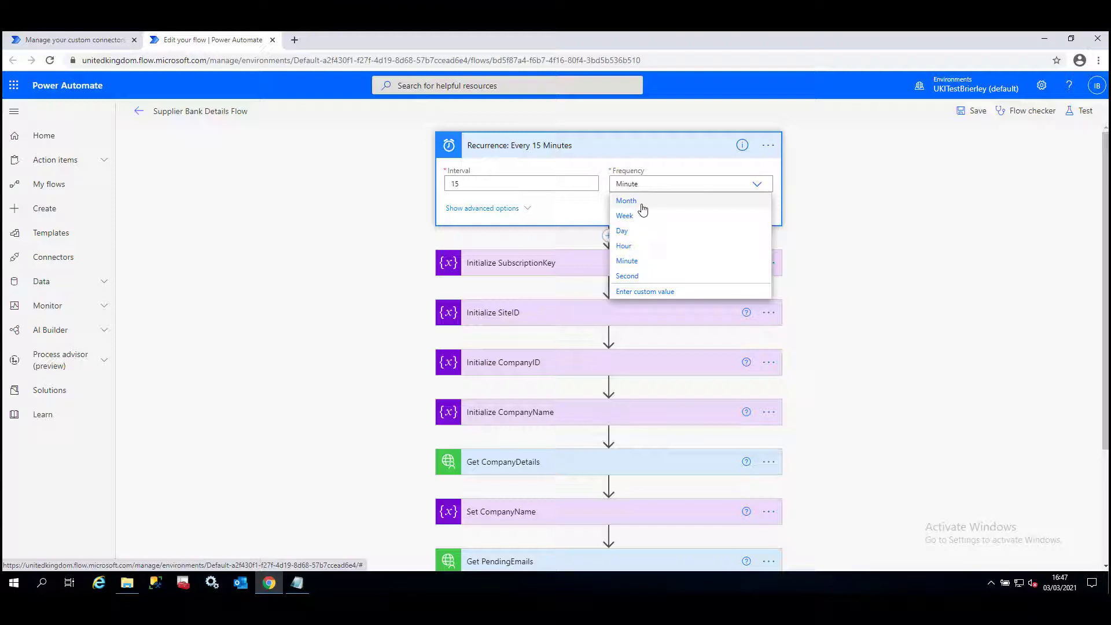
left_click(694, 155)
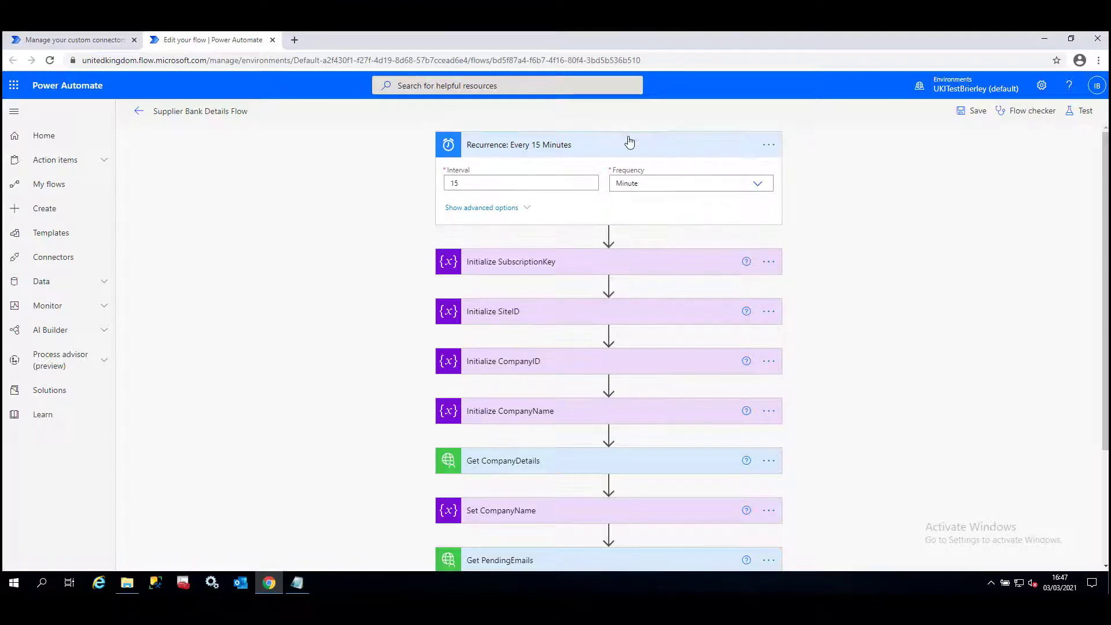
left_click(629, 143)
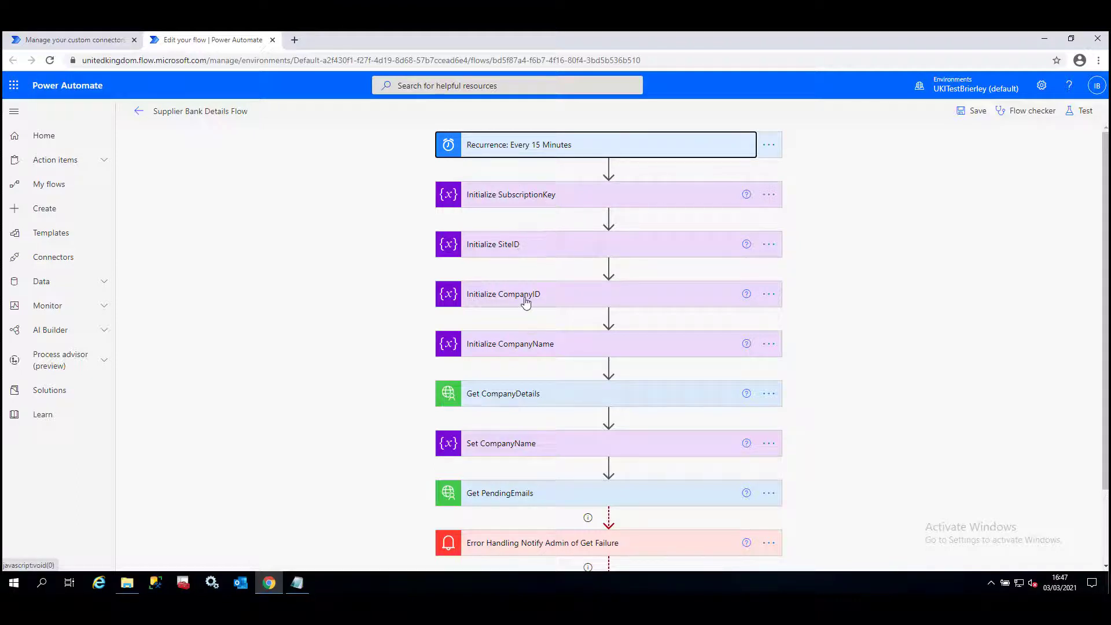
Paste the subscription key from the API notes into Initialize SubscriptionKey.
left_click(547, 195)
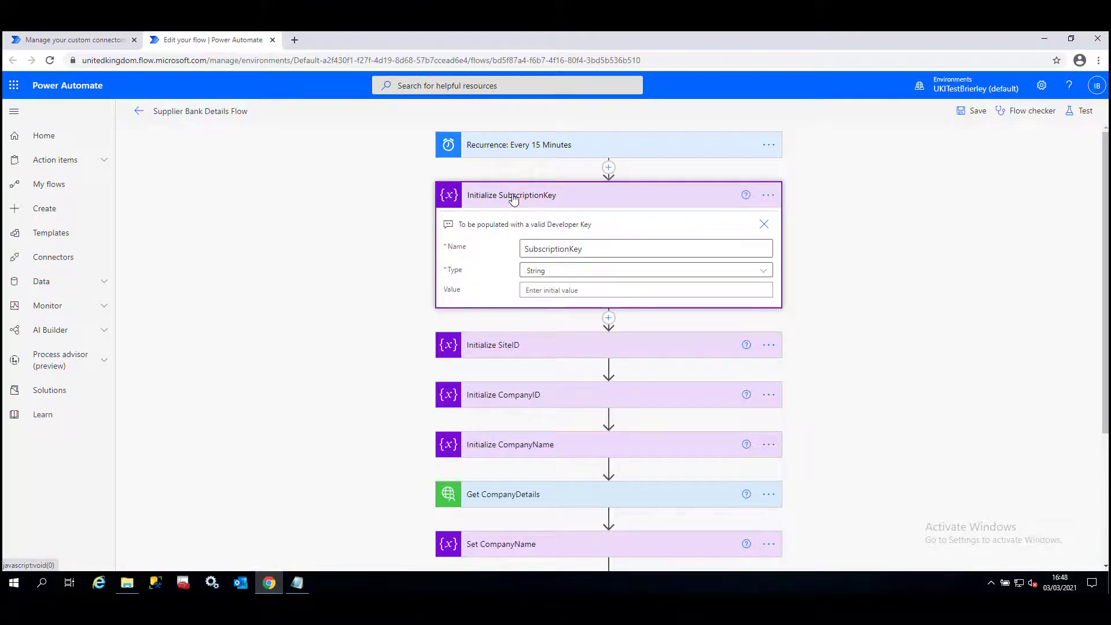
left_click(297, 583)
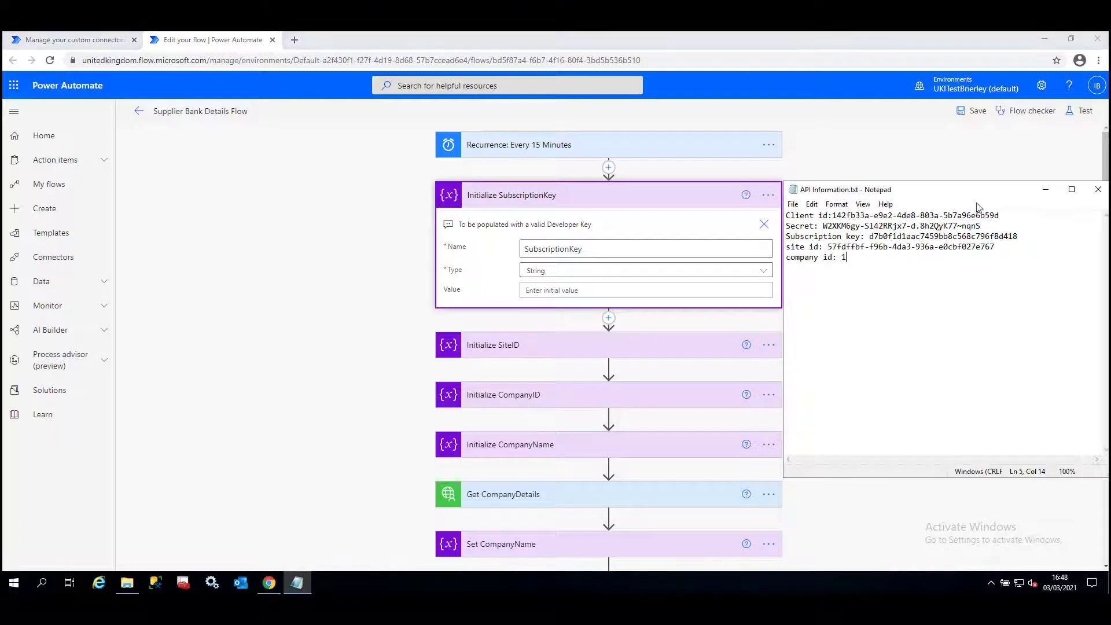
left_click_drag(1017, 236, 869, 236)
key("ctrl+c")
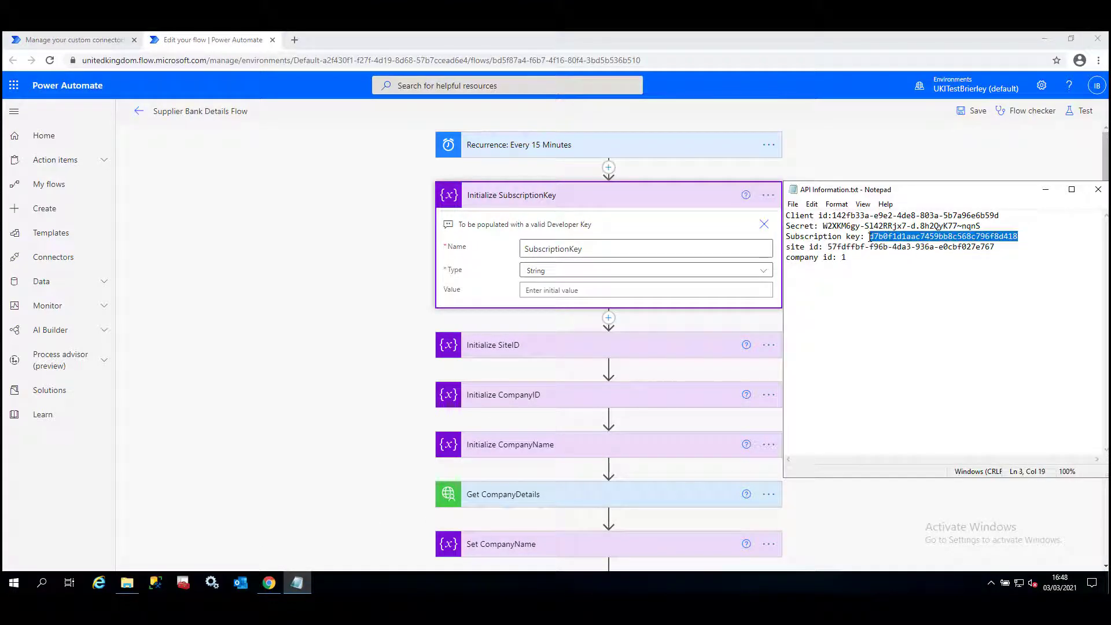
left_click(547, 289)
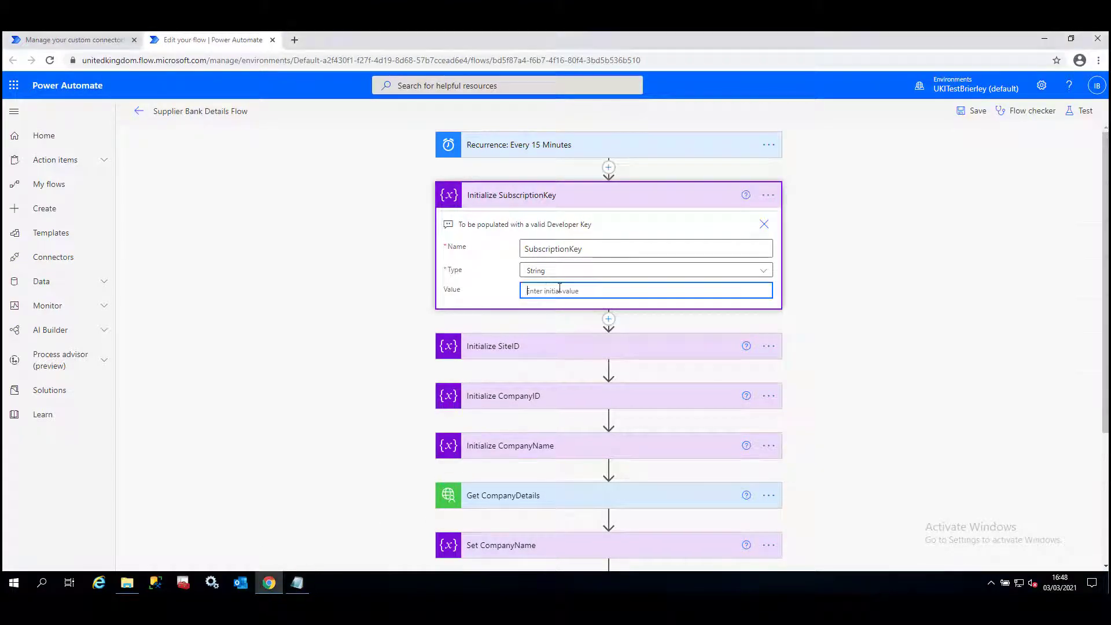
key("ctrl+v")
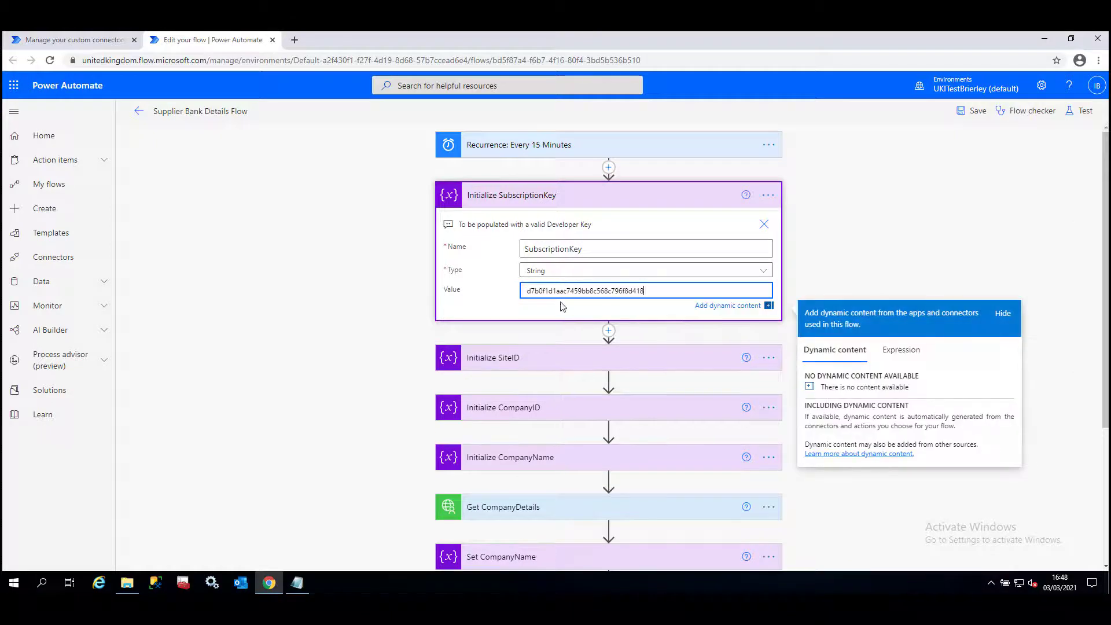
Paste the site id into Initialize SiteID and set CompanyID's value to 1.
left_click(499, 358)
left_click(296, 580)
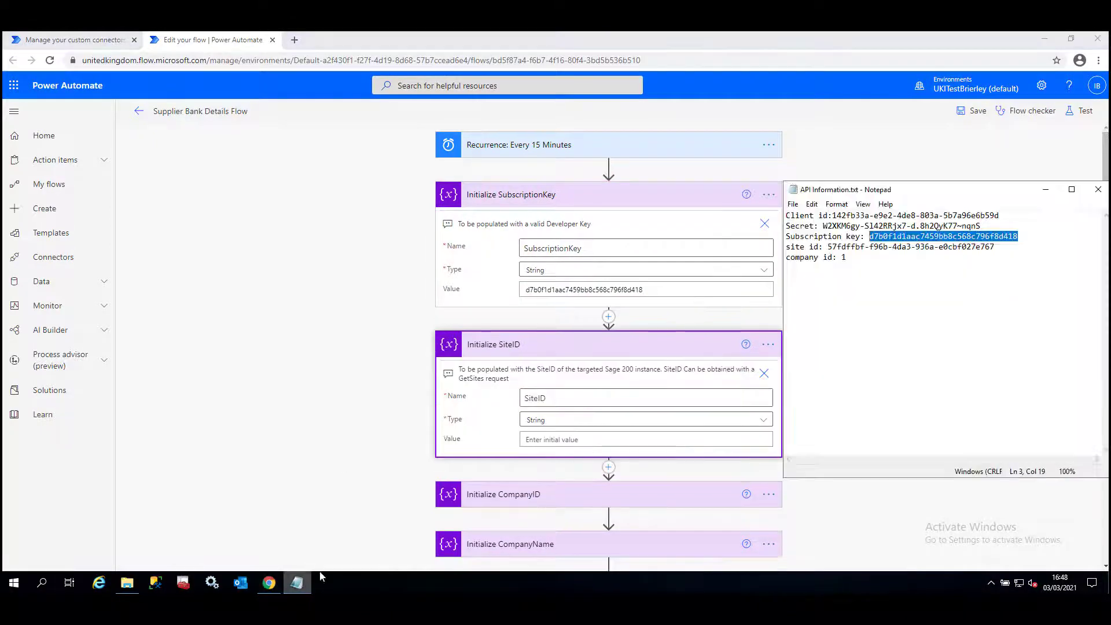
left_click_drag(1000, 249, 829, 247)
key("ctrl+c")
left_click(570, 440)
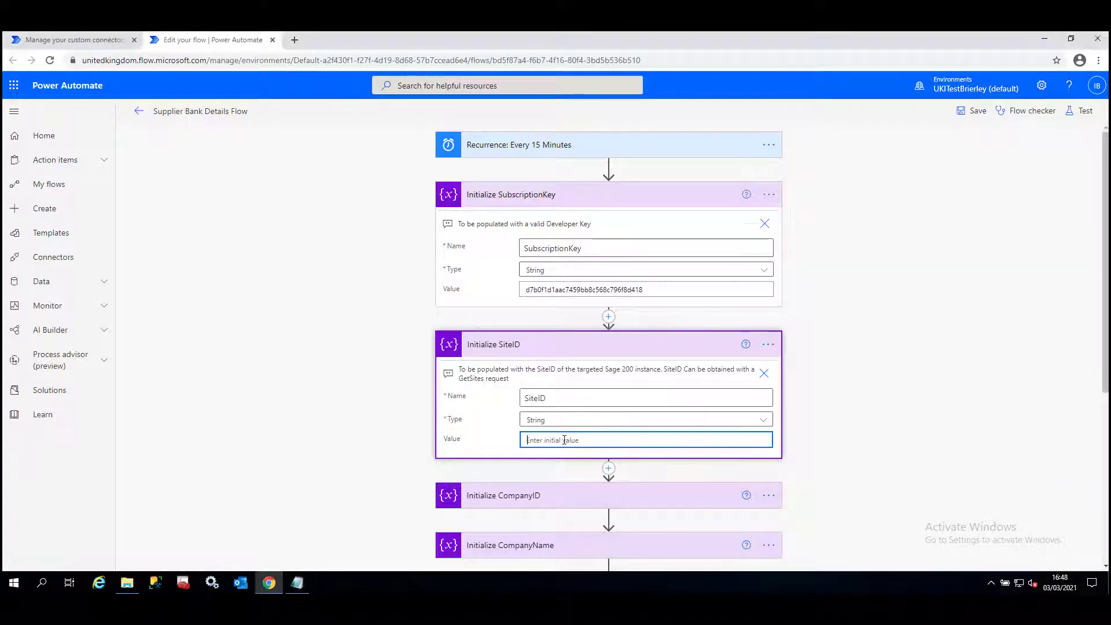
key("ctrl+v")
left_click(526, 510)
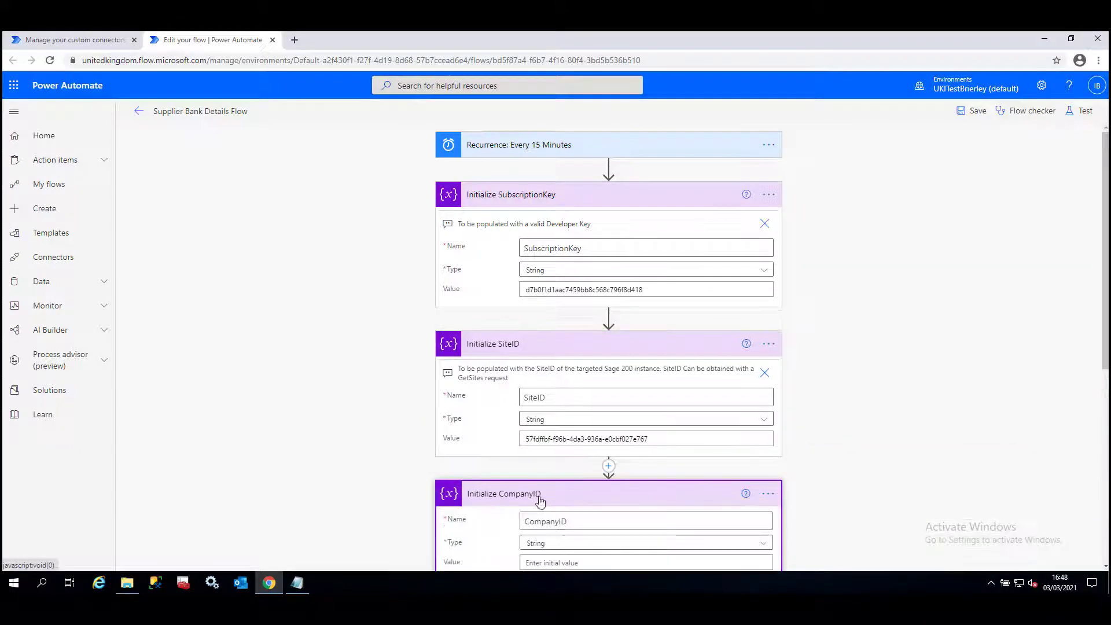
left_click(535, 561)
type("1")
Review the Get CompanyDetails and Get PendingEmails parameters, then collapse both.
scroll(376, 418, "down", 3)
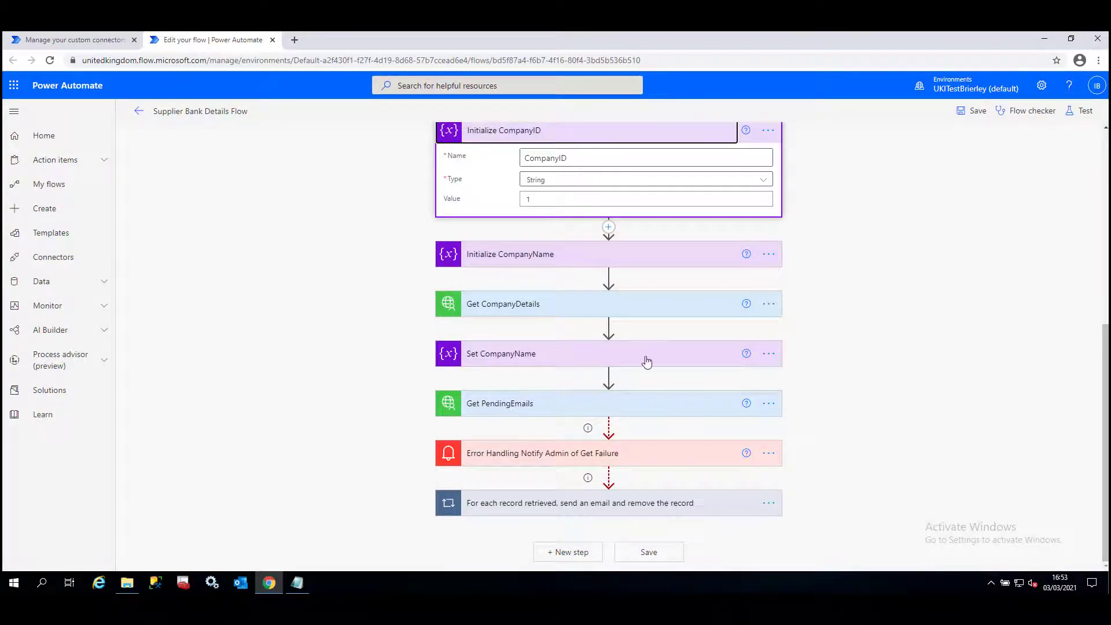
left_click(529, 307)
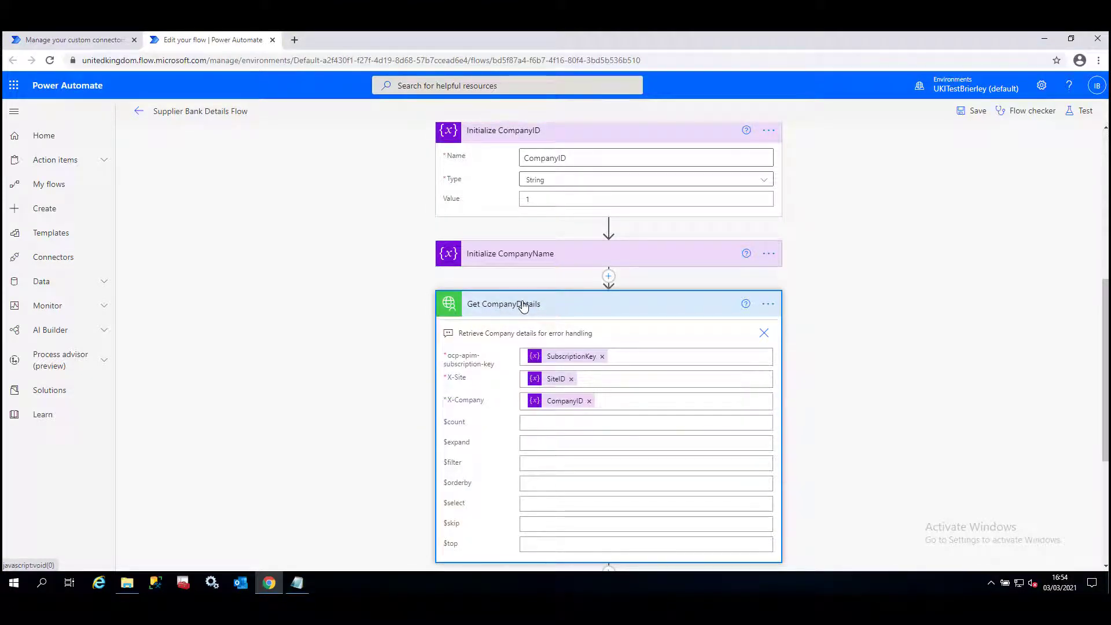
left_click(523, 307)
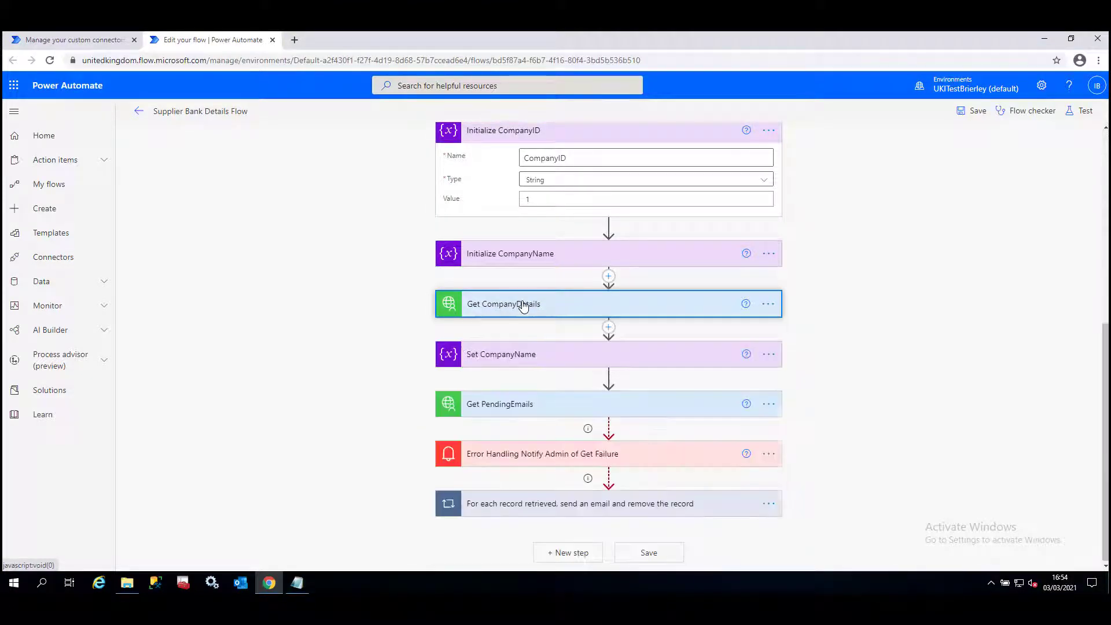
left_click(522, 404)
left_click(521, 404)
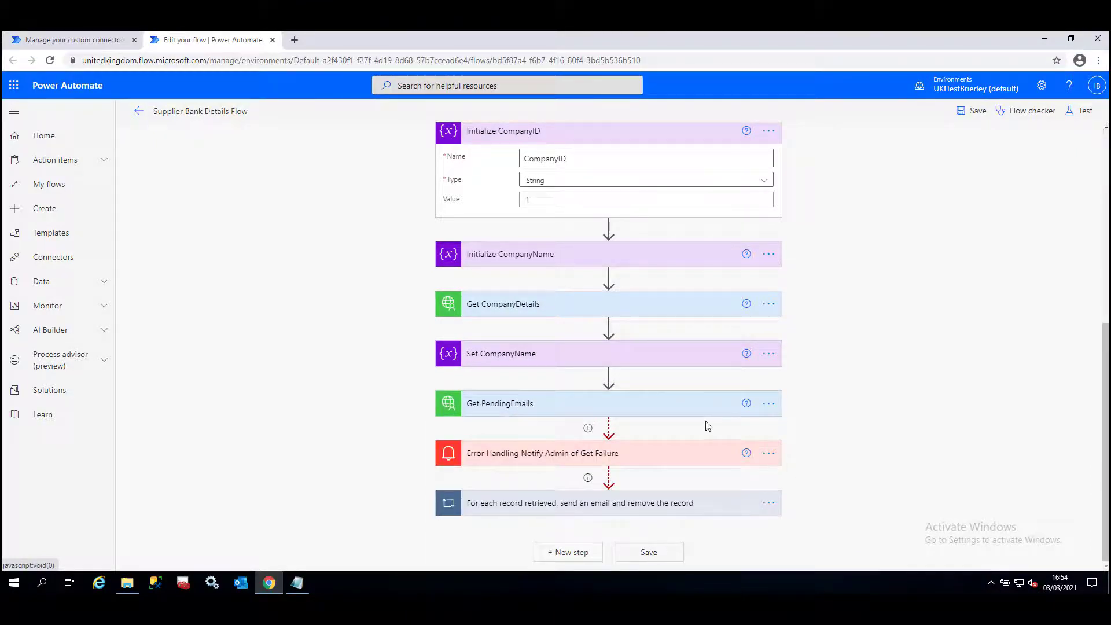
Save the edited flow and open the Supplier Bank Details Flow details from My flows.
left_click(649, 552)
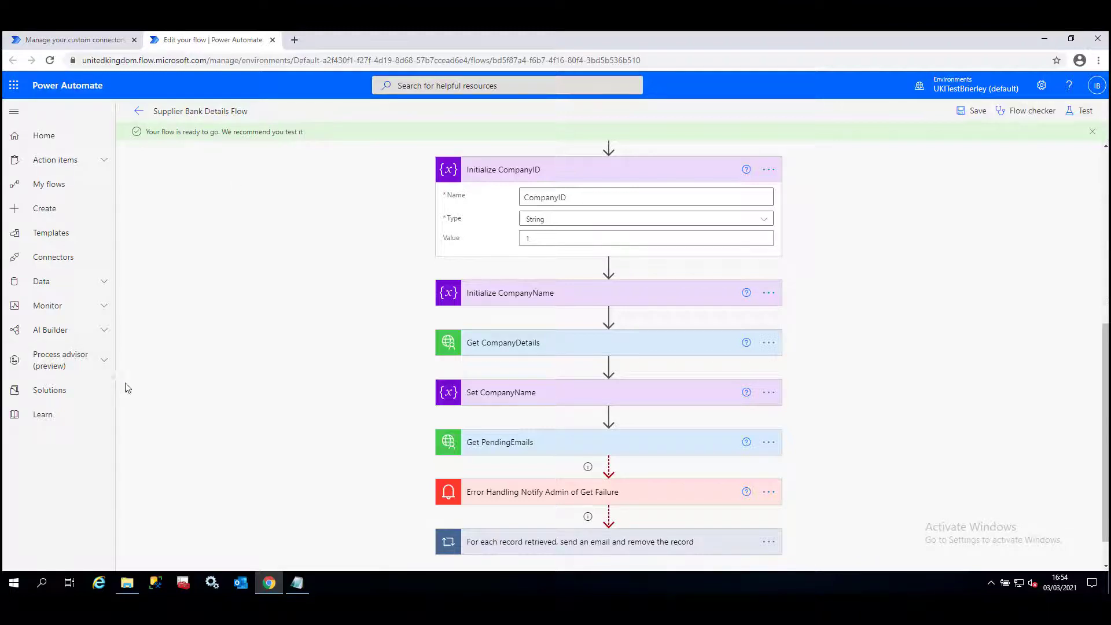
scroll(609, 347, "down", 2)
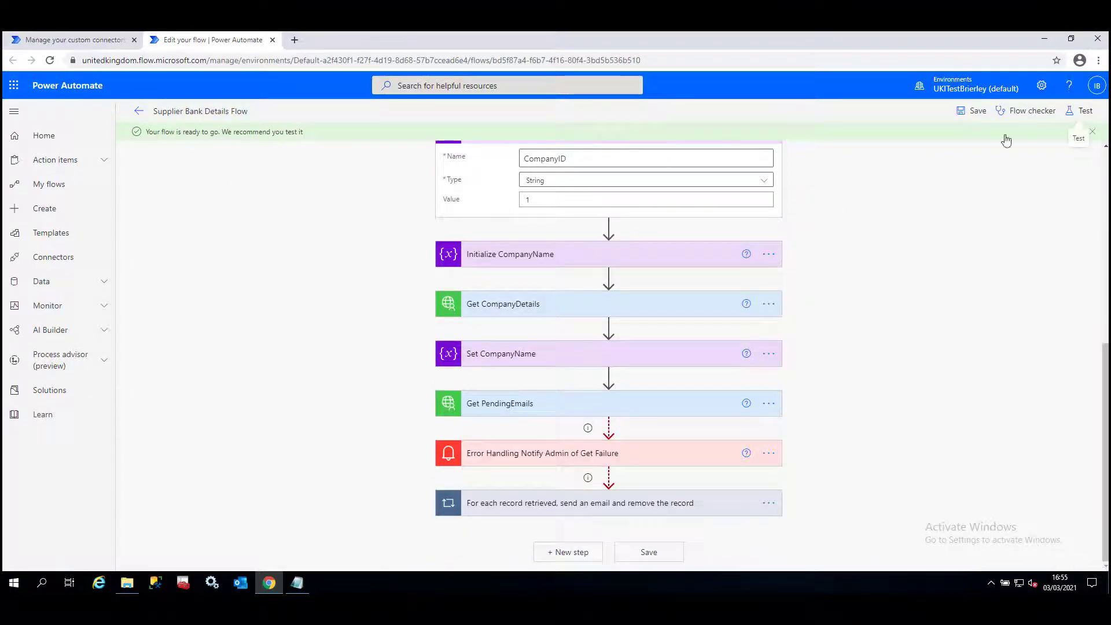
left_click(66, 195)
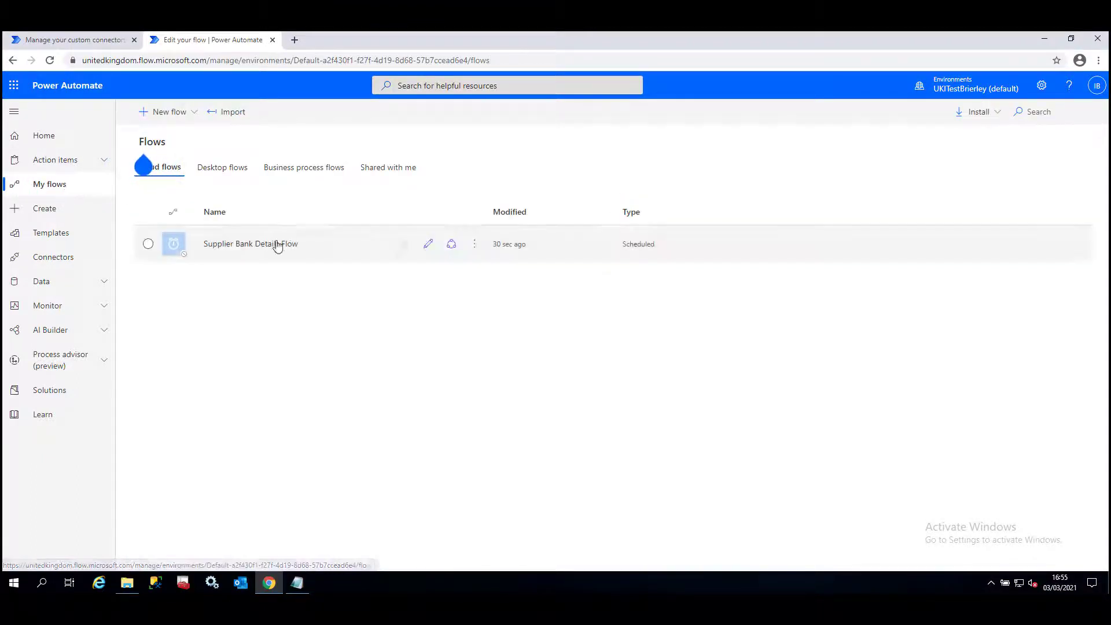
left_click(259, 246)
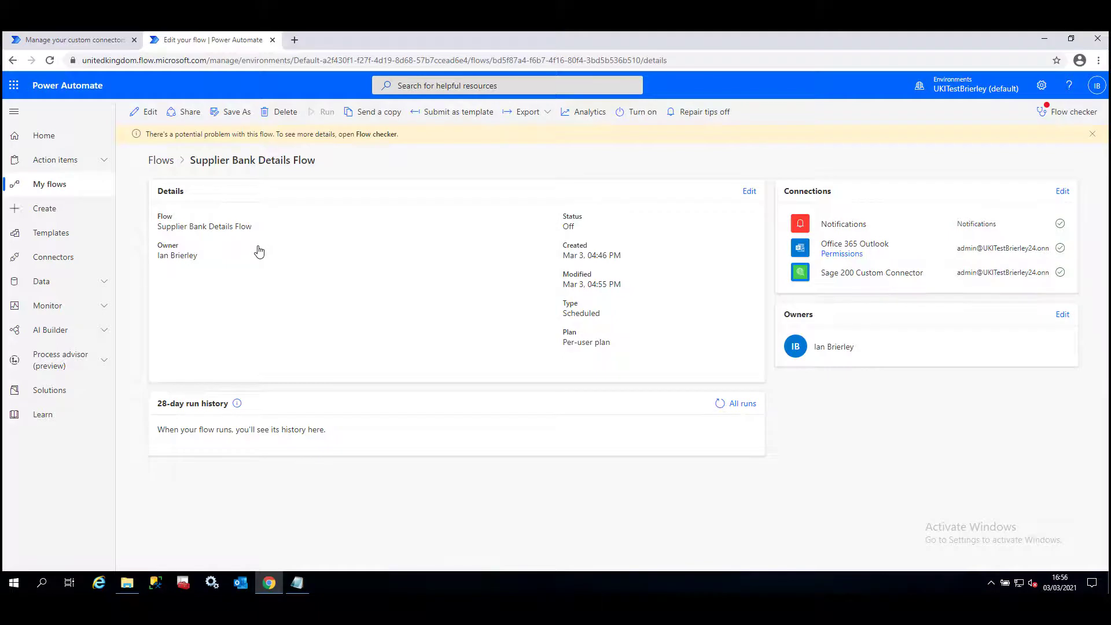
Turn on the Supplier Bank Details Flow and start a manual run of it.
left_click(643, 112)
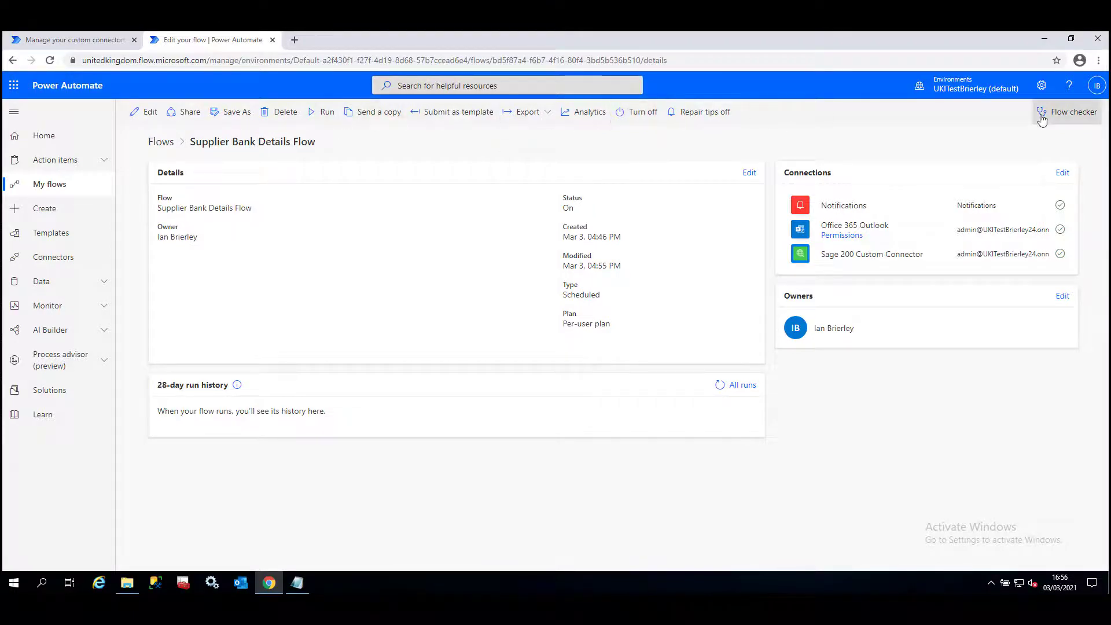
left_click(328, 112)
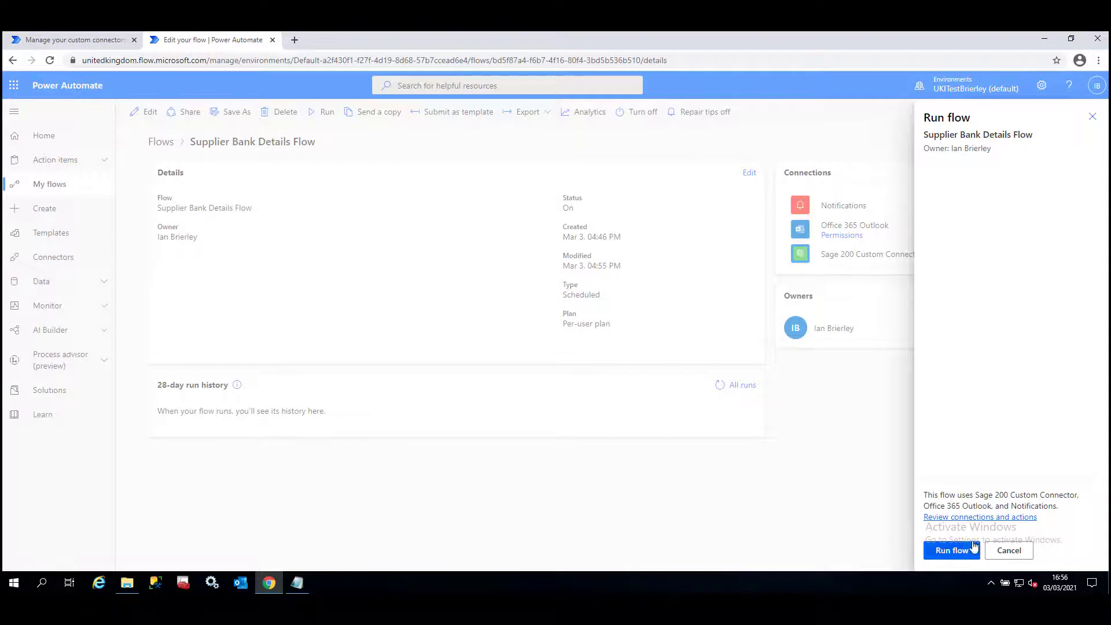
left_click(955, 553)
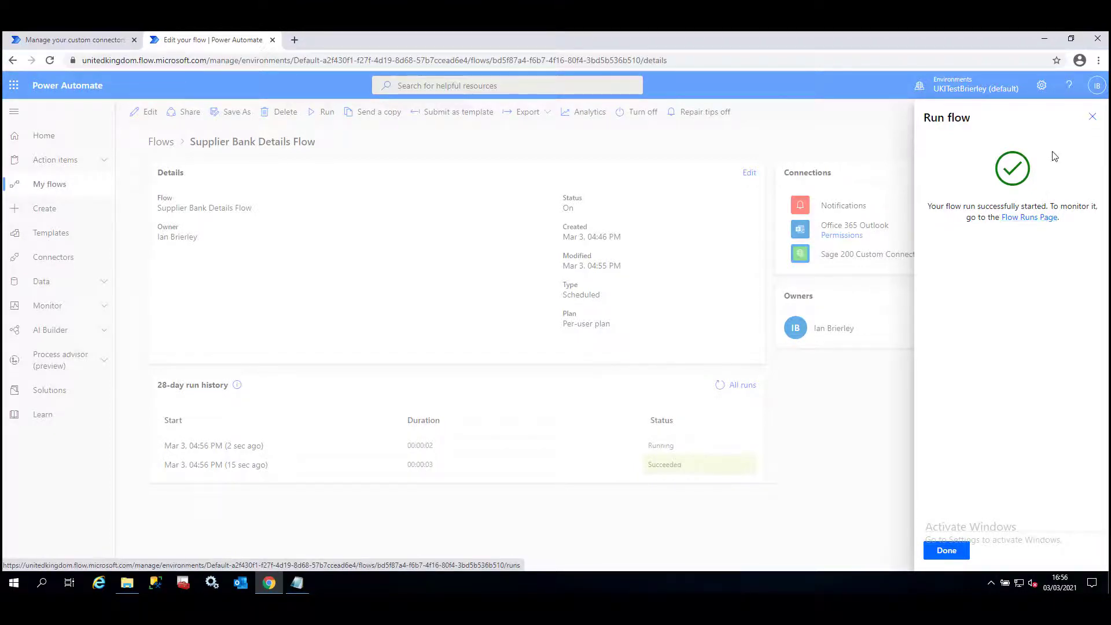
Refresh the 28-day run history and open the latest run to check its steps succeeded.
left_click(957, 553)
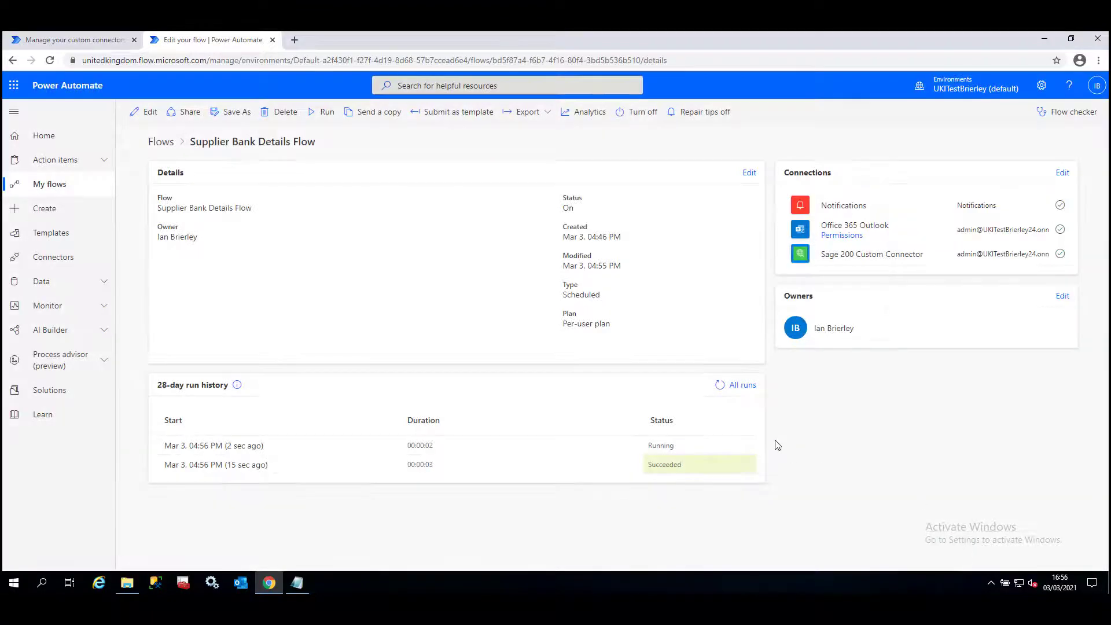
left_click(720, 387)
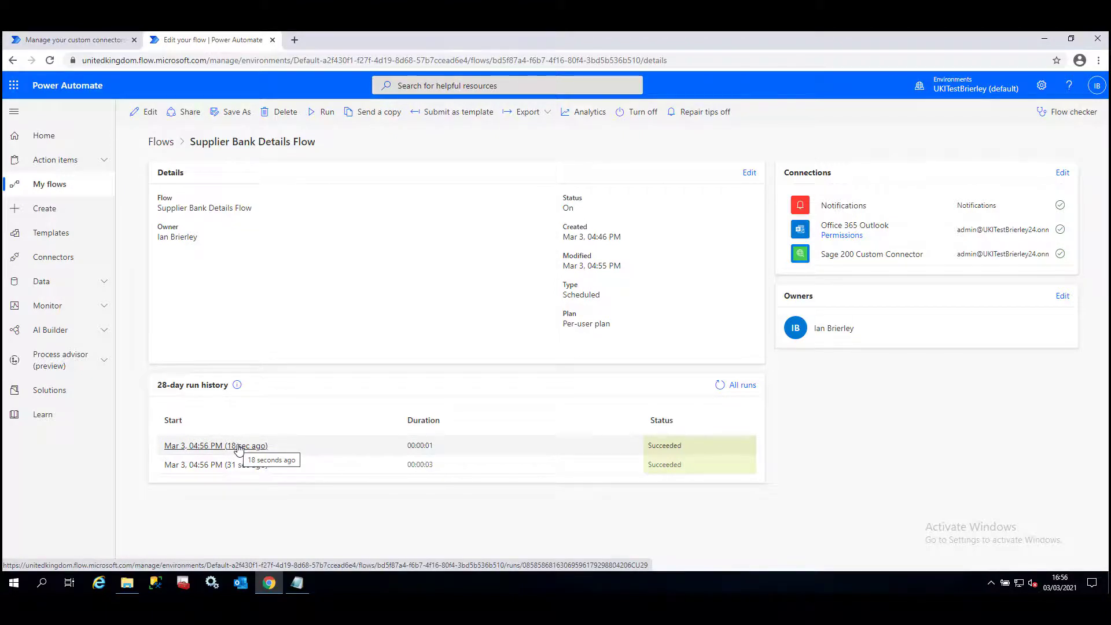
left_click(239, 447)
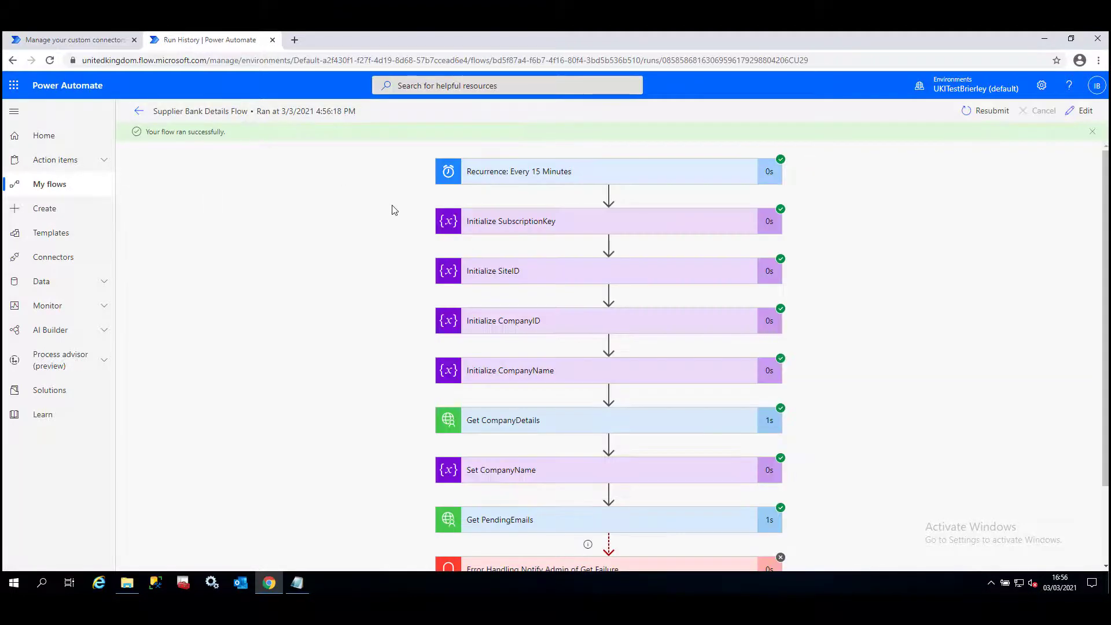
scroll(926, 318, "down", 2)
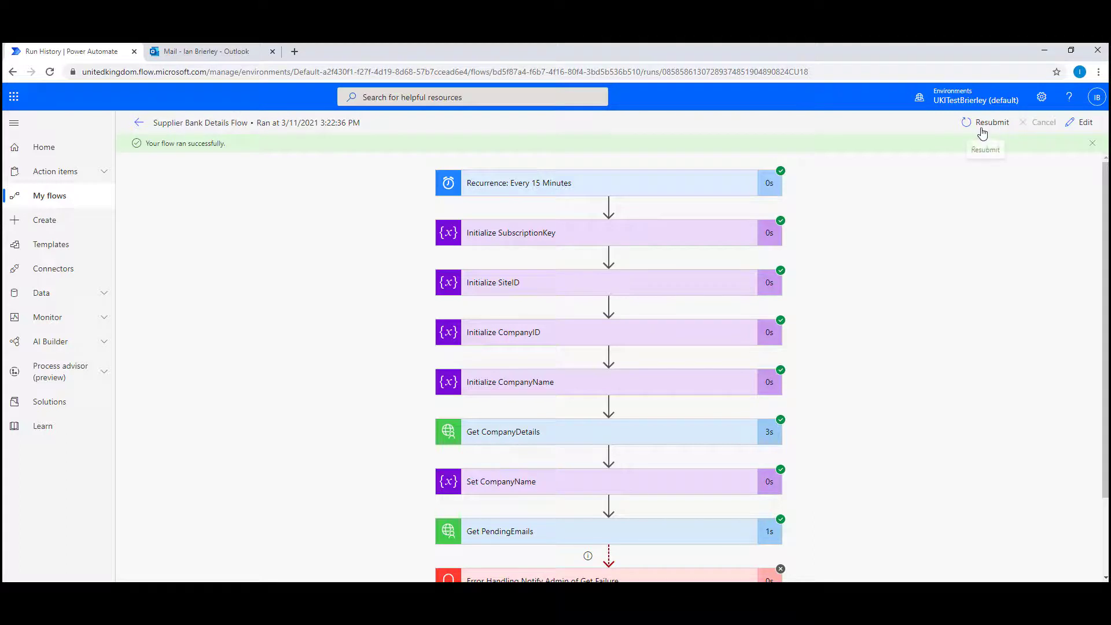
scroll(773, 243, "down", 3)
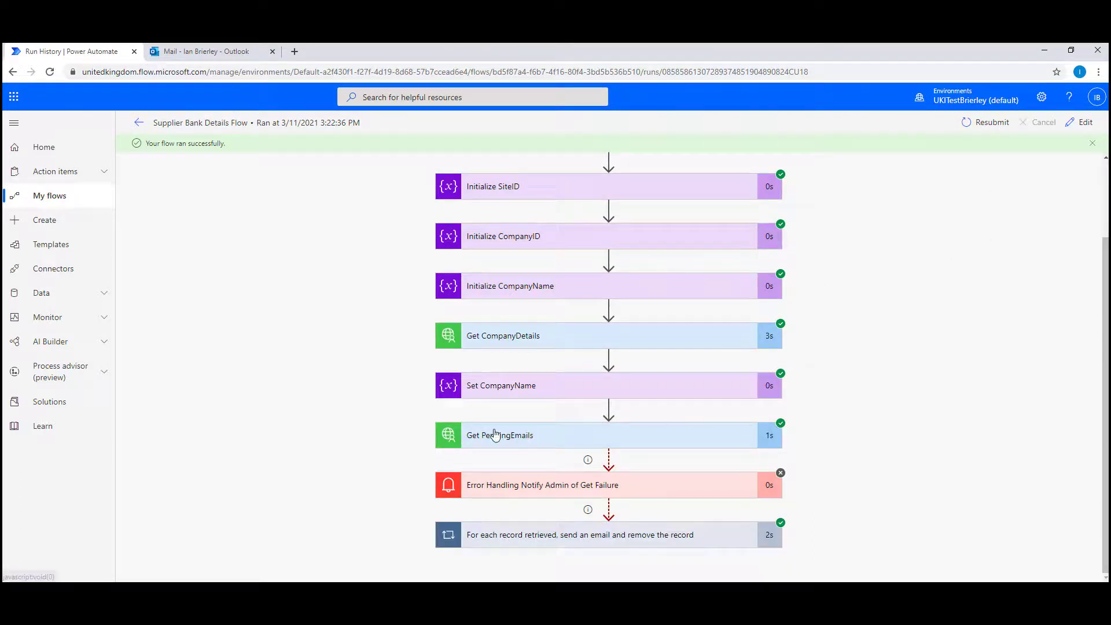
left_click(579, 531)
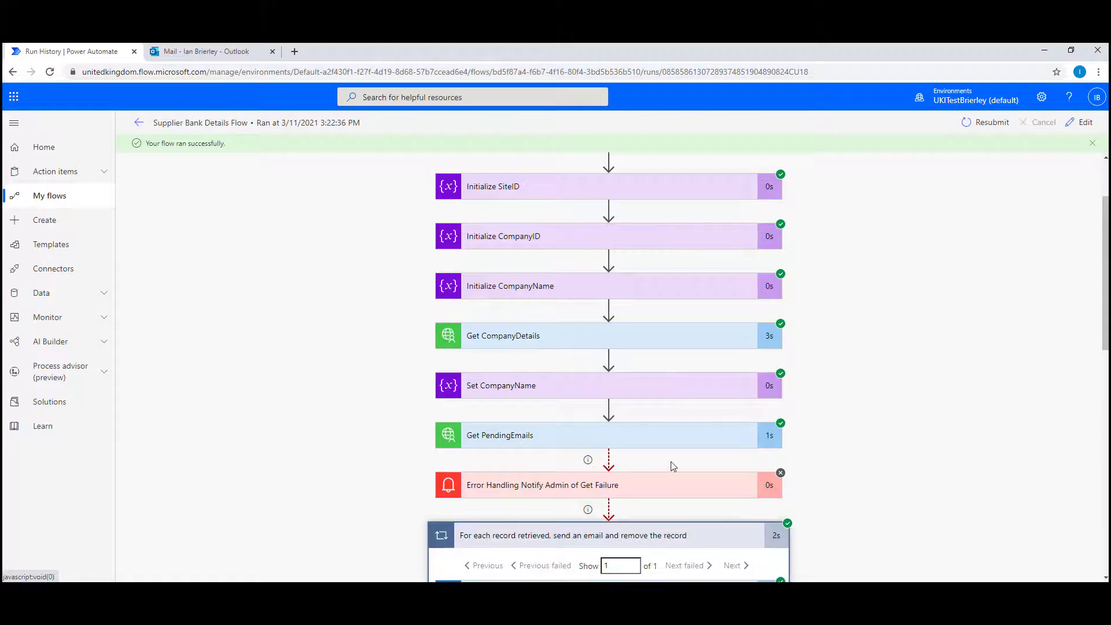
scroll(671, 463, "down", 3)
scroll(683, 428, "down", 5)
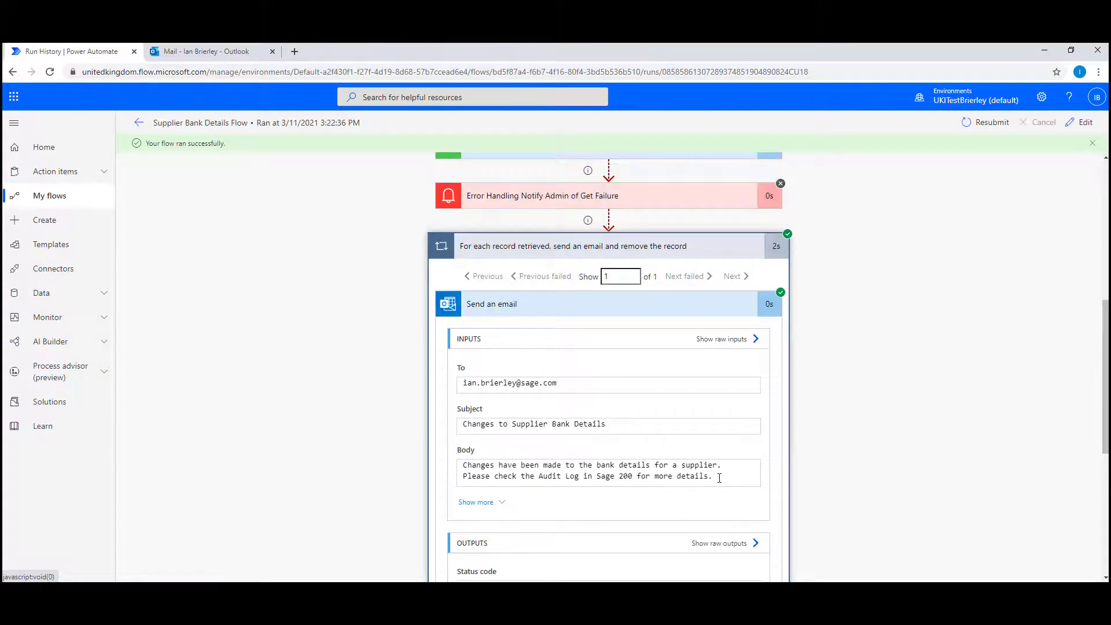
left_click(674, 246)
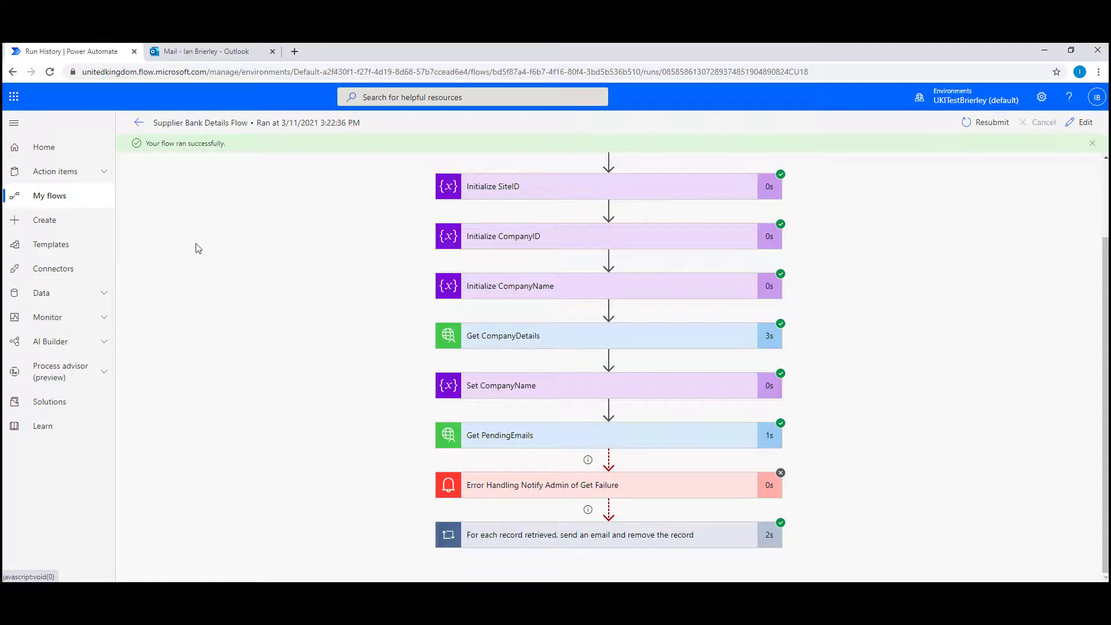
Go back from the run view to the Supplier Bank Details Flow details page.
left_click(139, 122)
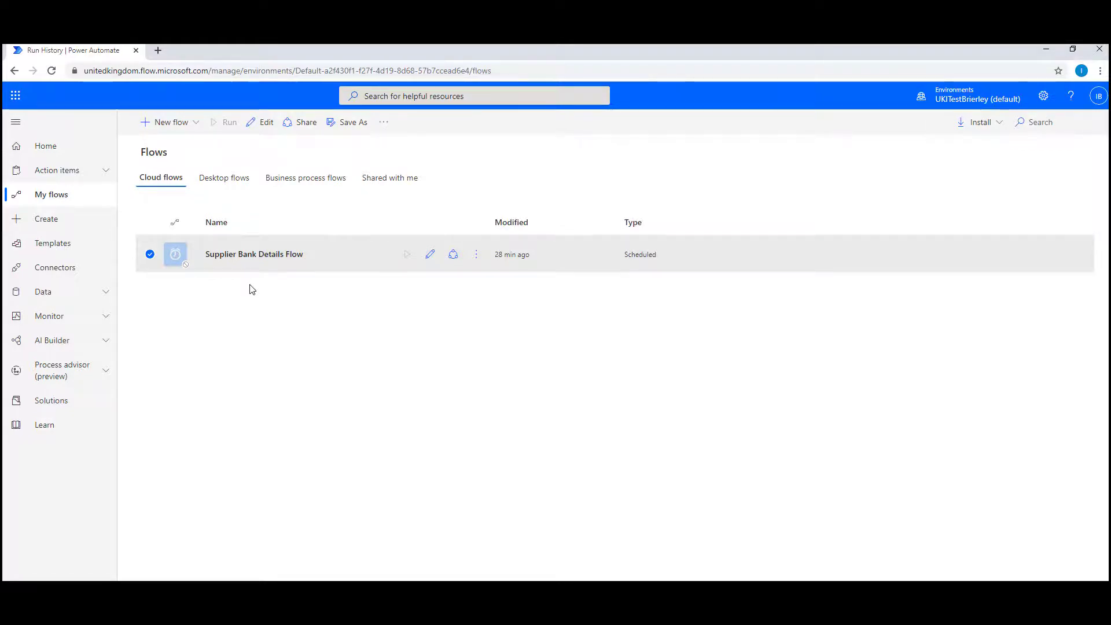
Save a copy of Supplier Bank Details Flow named 'Purchase Order Authorisation Flow'.
left_click(477, 256)
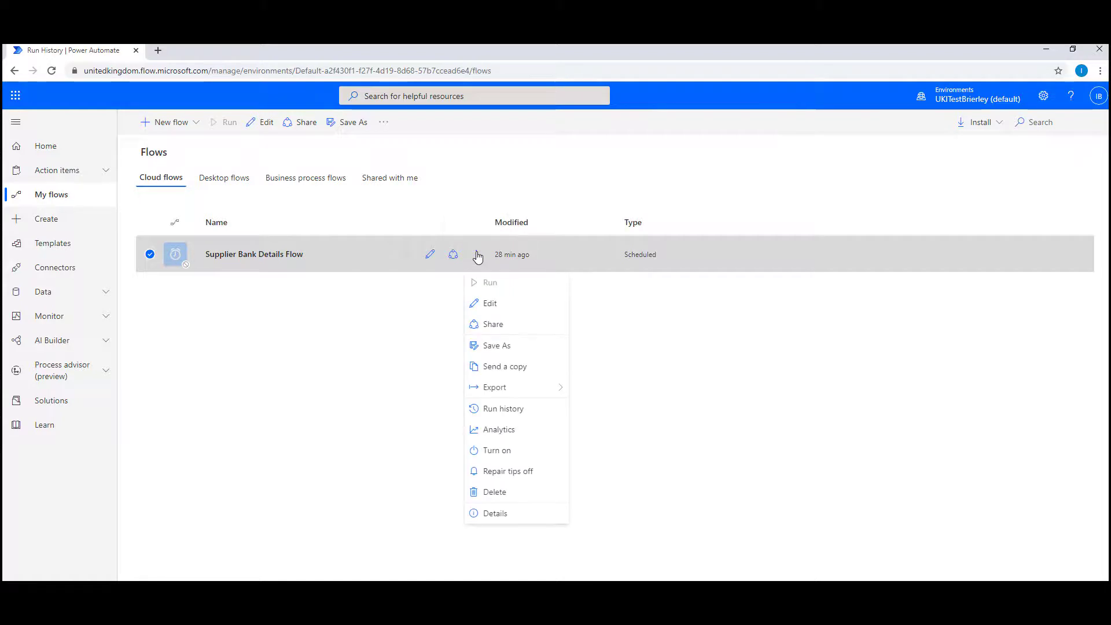
left_click(508, 350)
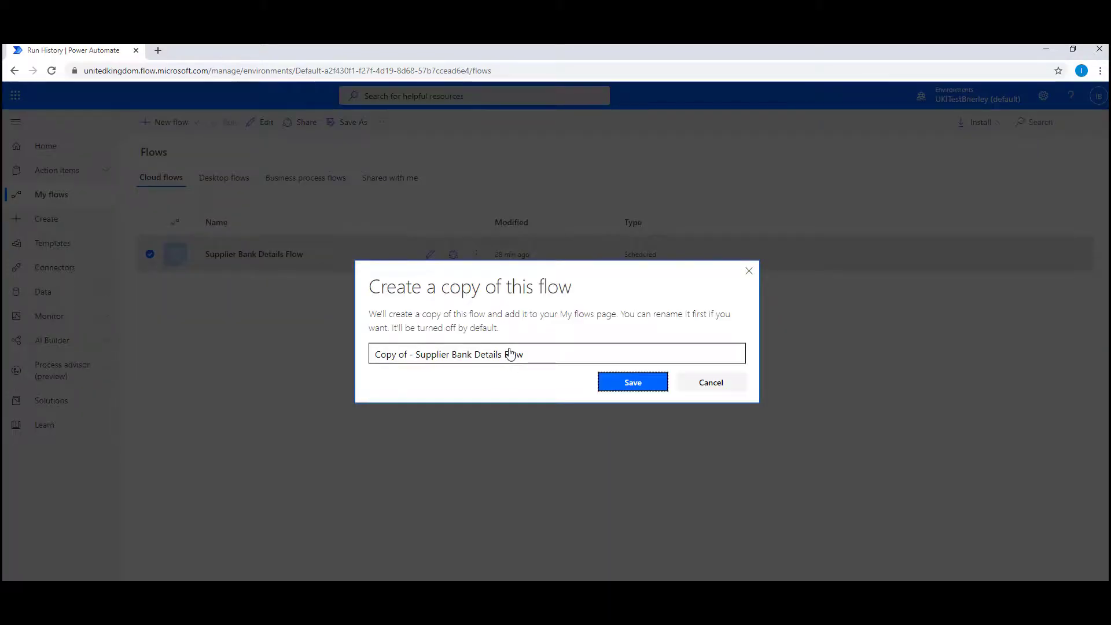
left_click_drag(552, 355, 312, 353)
type("Purchas")
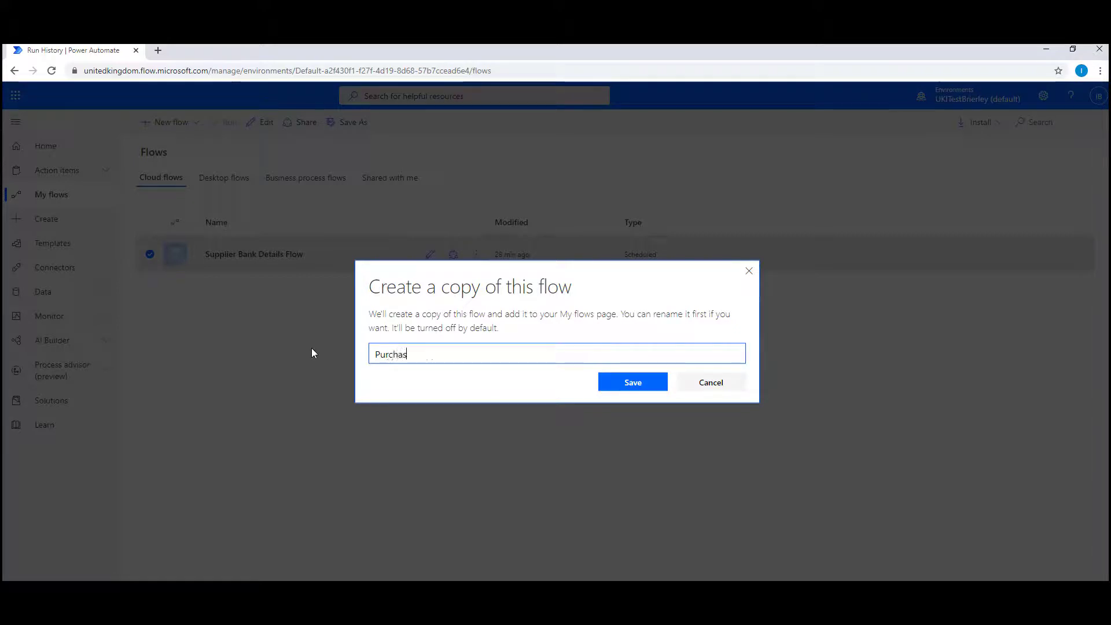
type("e Order A")
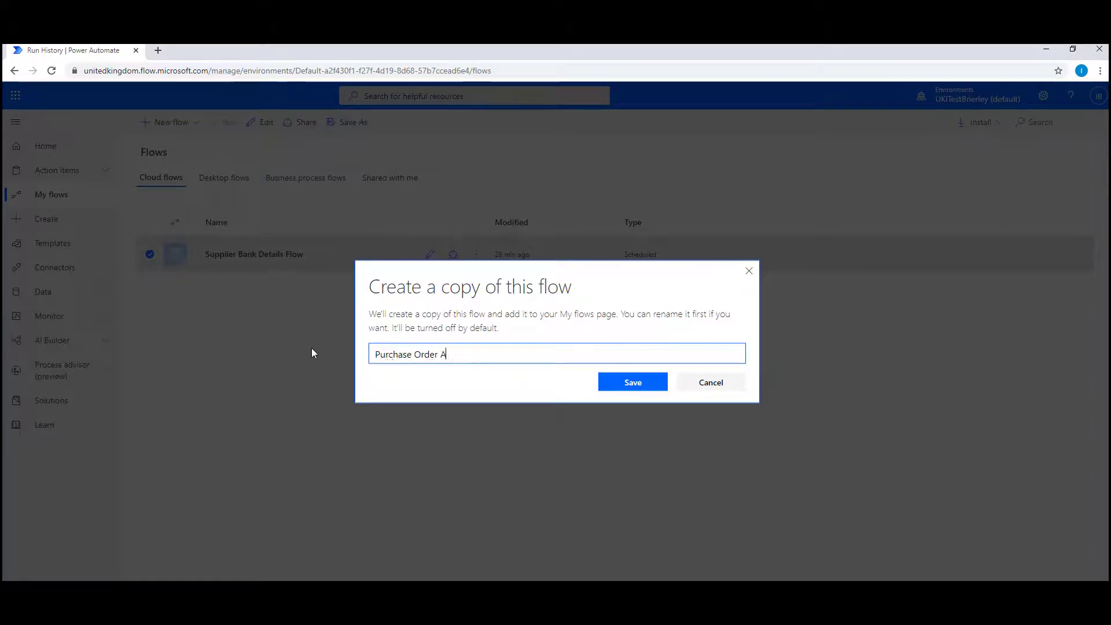
type("uthorisation ")
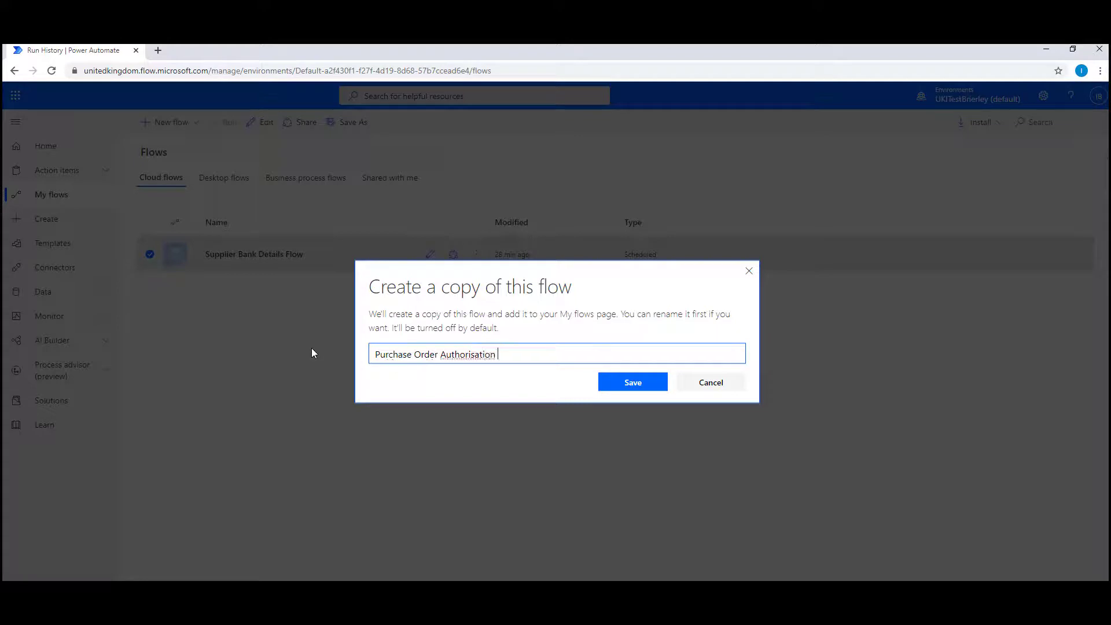
type("Flow")
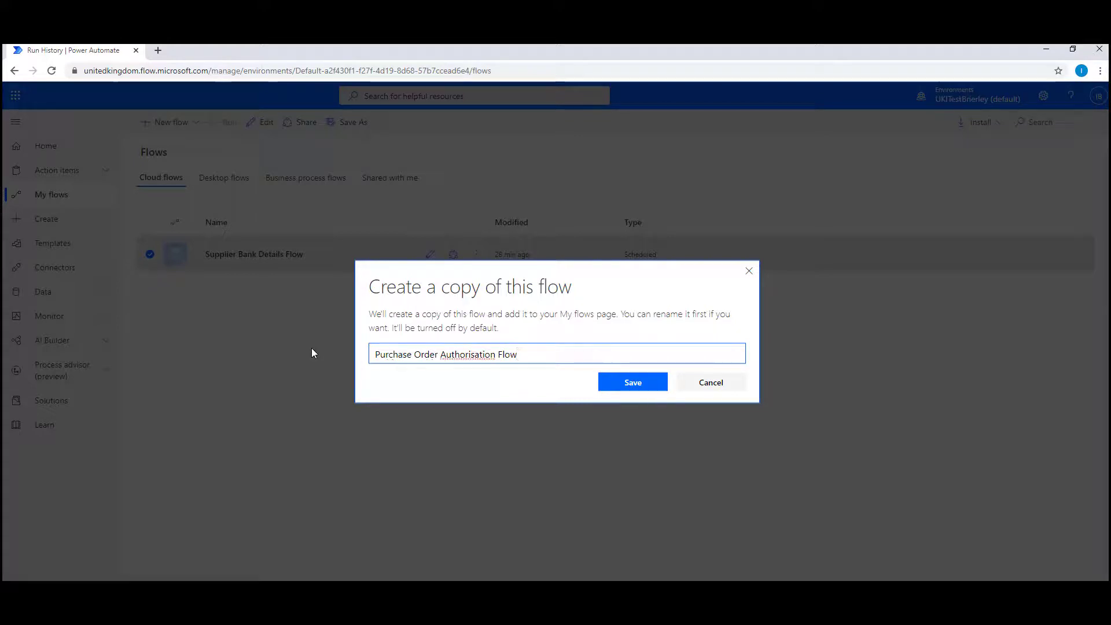
left_click(635, 388)
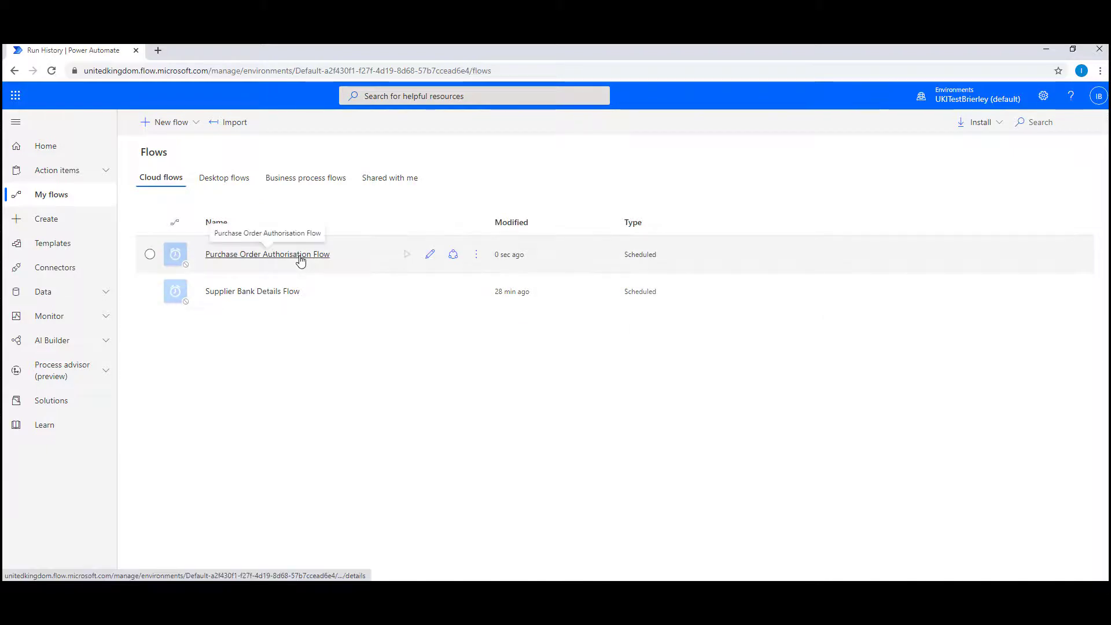
Open the Purchase Order Authorisation Flow copy in the editor and review its steps.
left_click(431, 256)
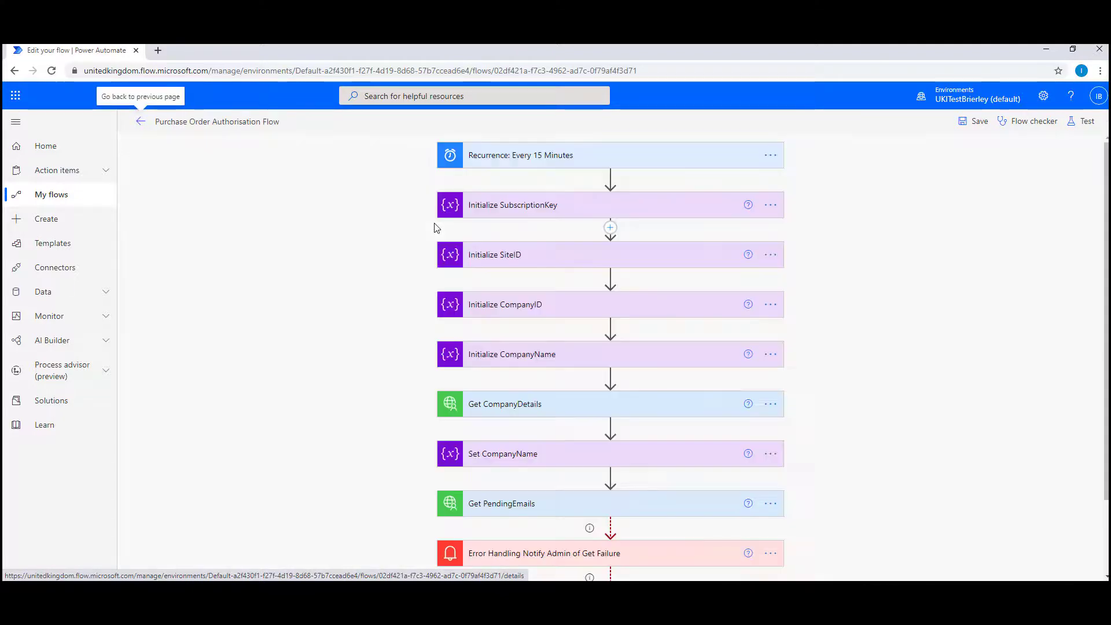
scroll(678, 384, "down", 2)
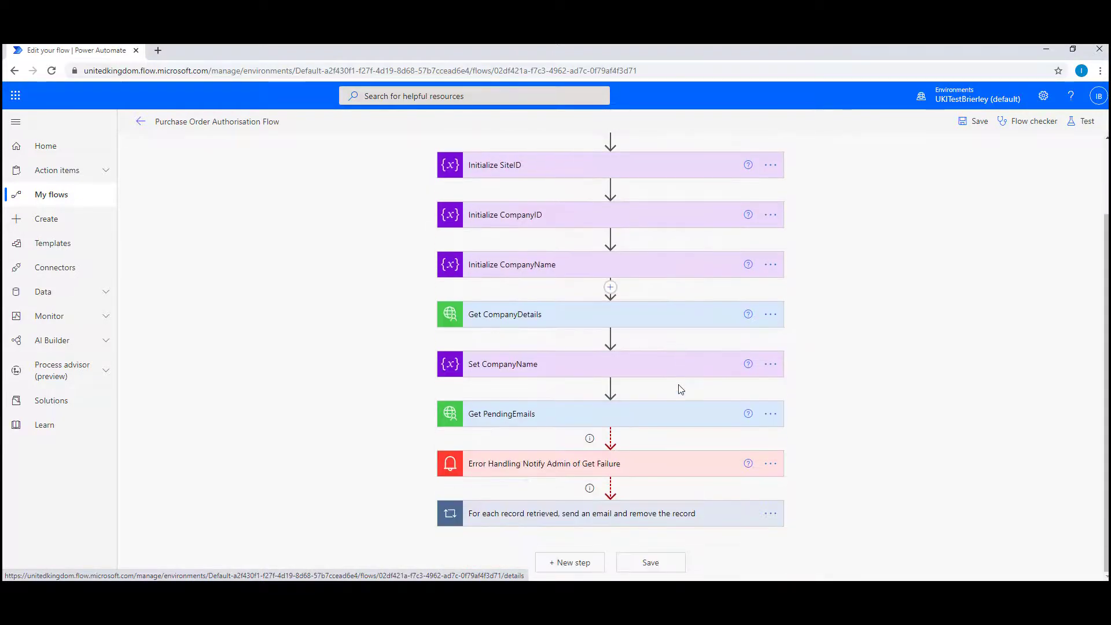
scroll(679, 387, "up", 2)
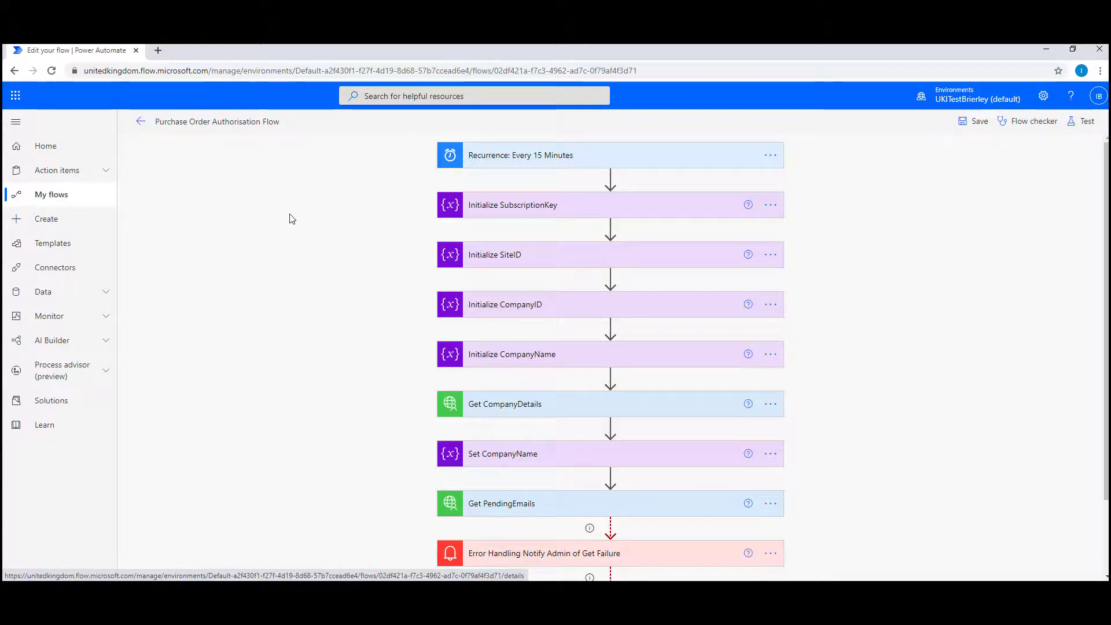
scroll(510, 330, "down", 2)
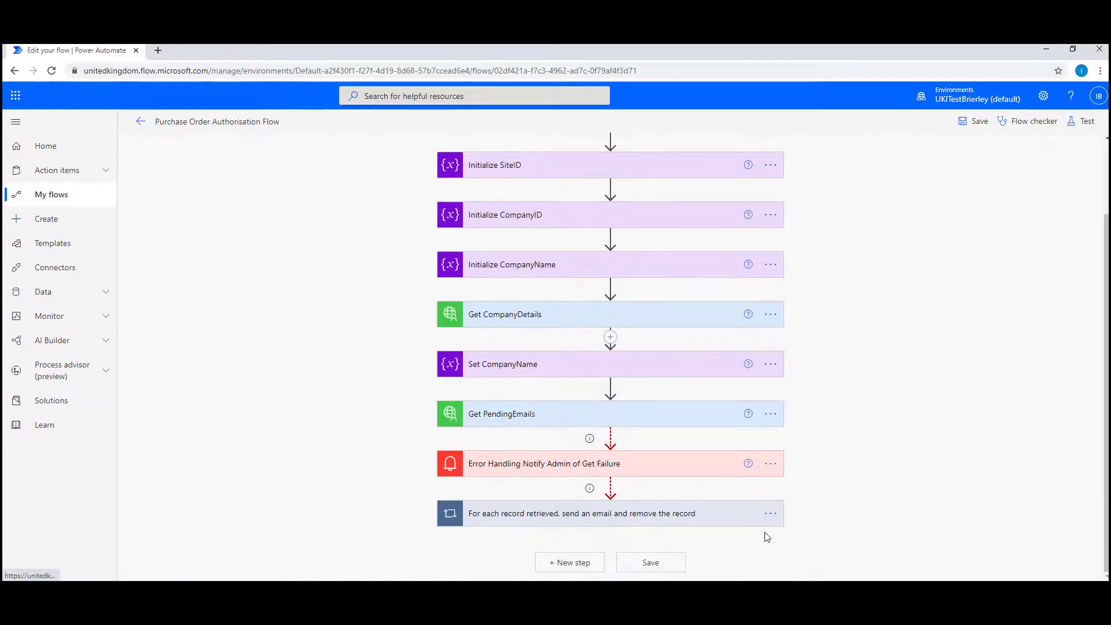
Delete the final For each step that emails and removes each retrieved record.
left_click(772, 515)
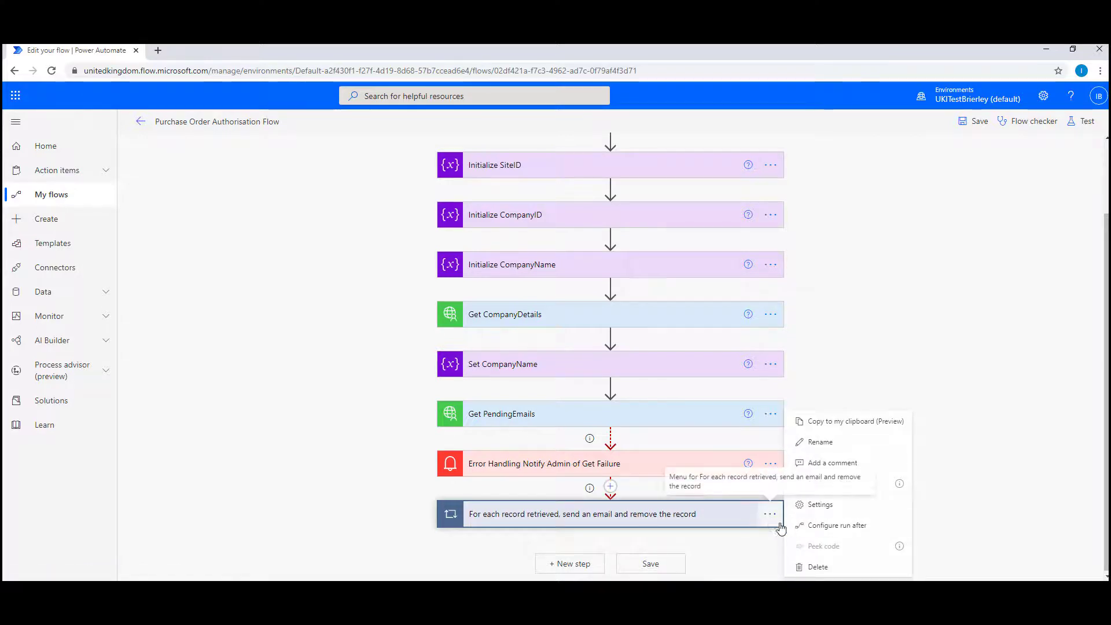
left_click(822, 567)
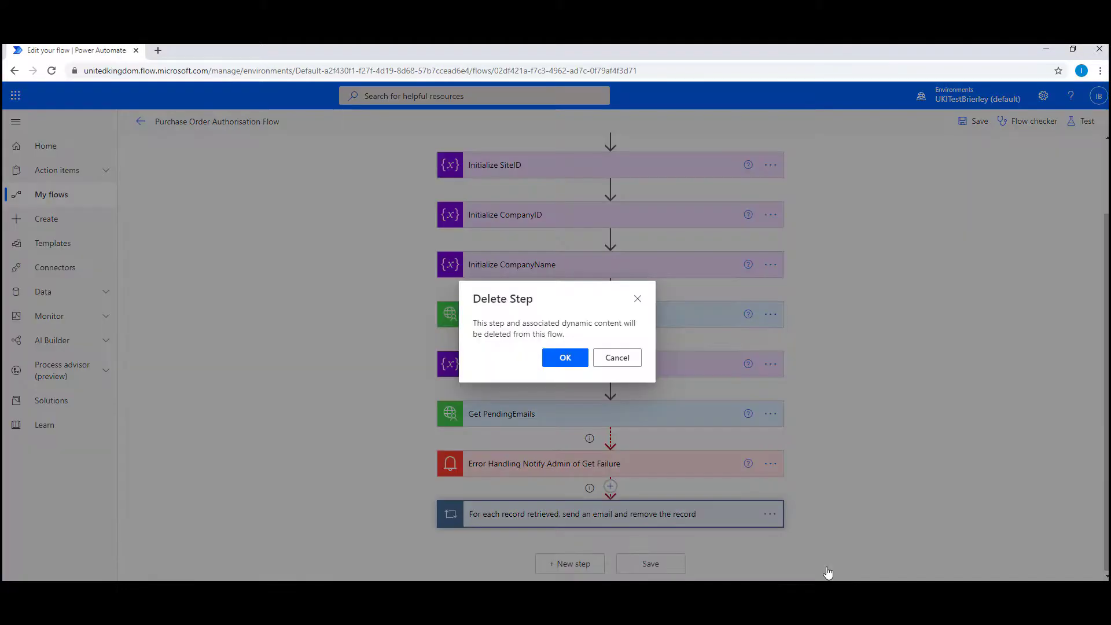
left_click(576, 364)
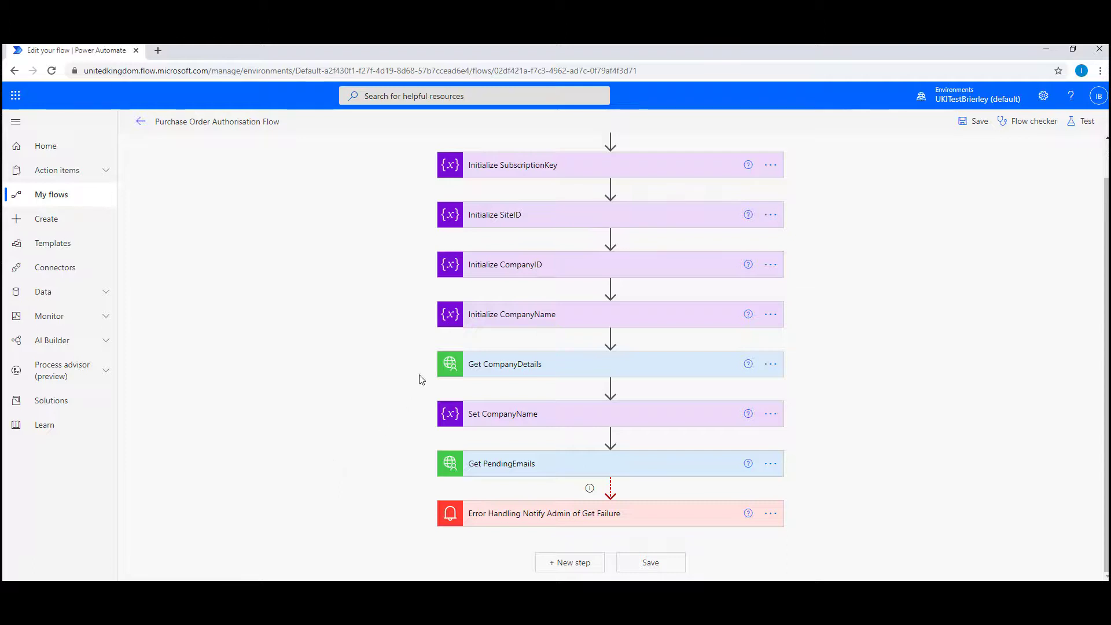
scroll(409, 320, "up", 1)
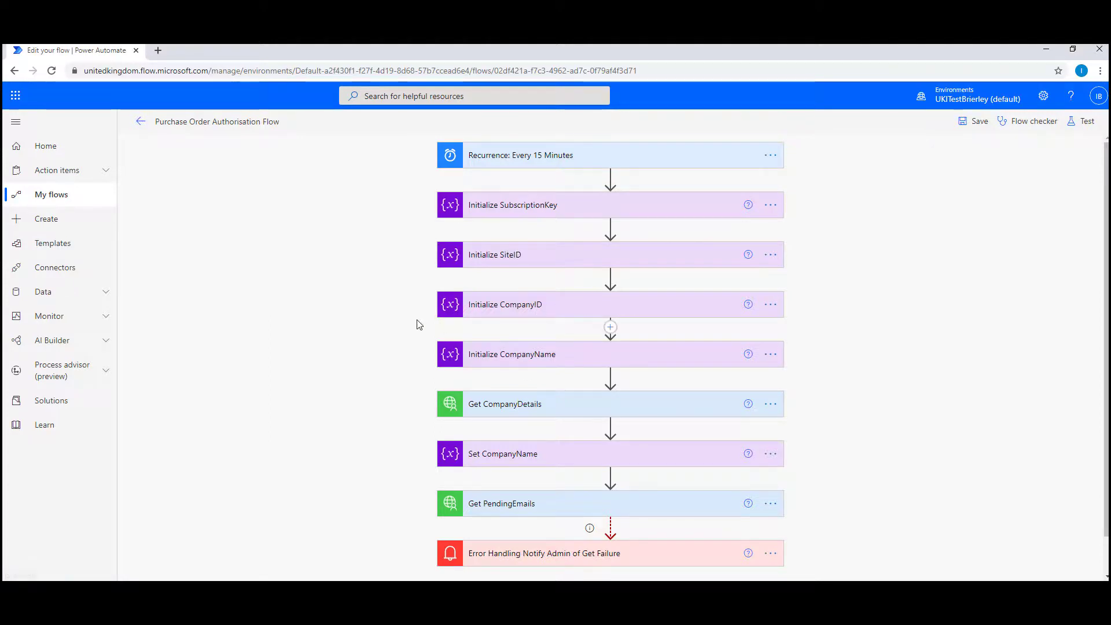
scroll(394, 312, "down", 1)
scroll(377, 330, "up", 1)
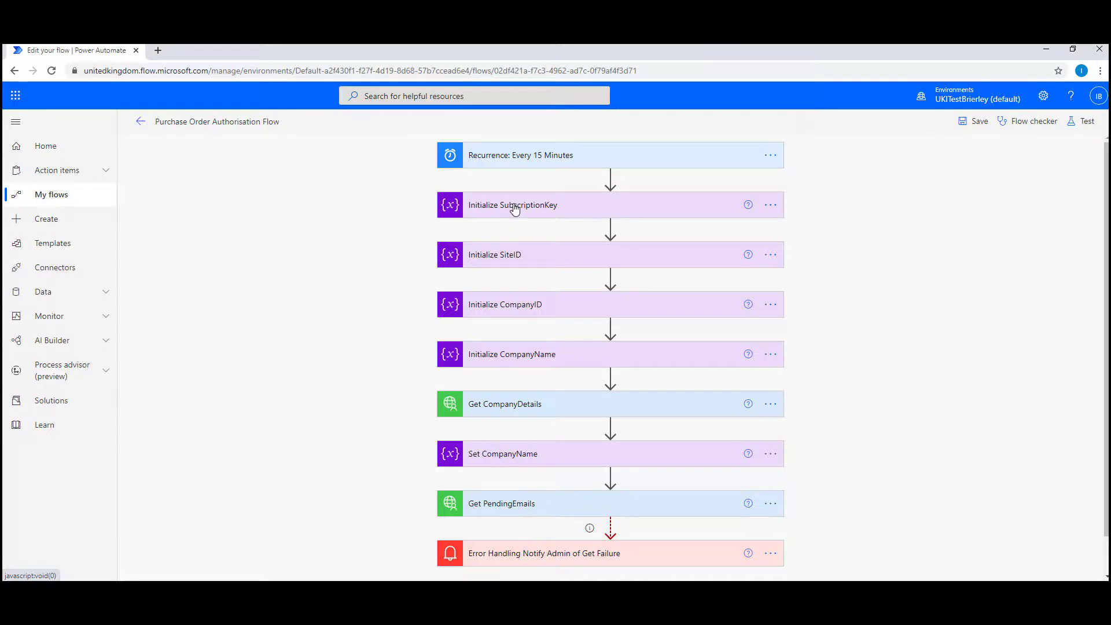
Delete the Get PendingEmails step and insert a new action after Set CompanyName.
scroll(514, 208, "down", 1)
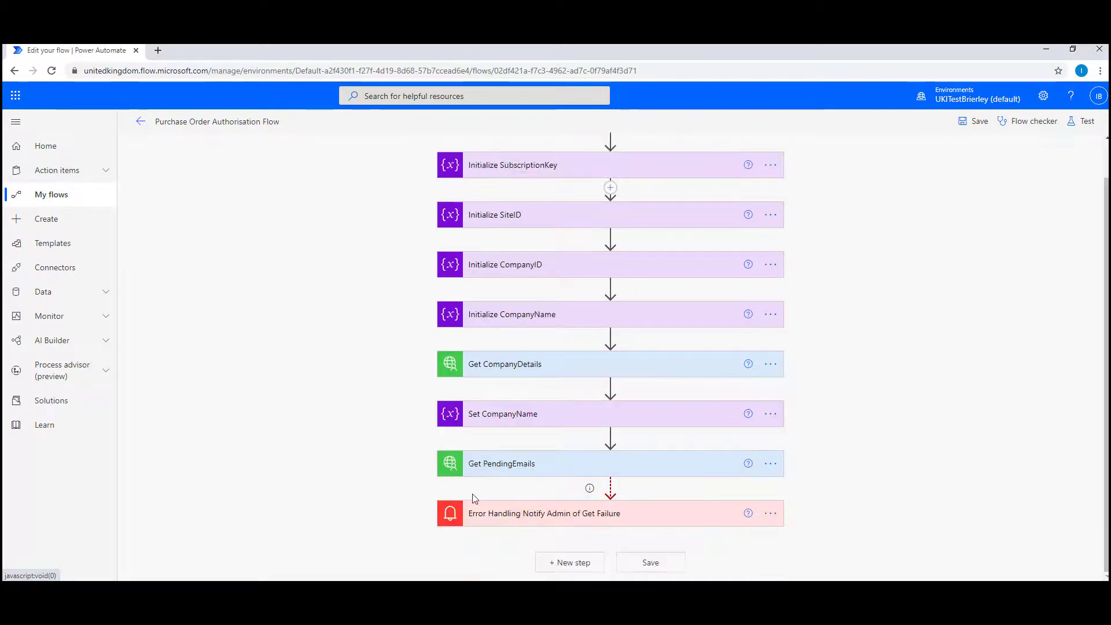
left_click(771, 463)
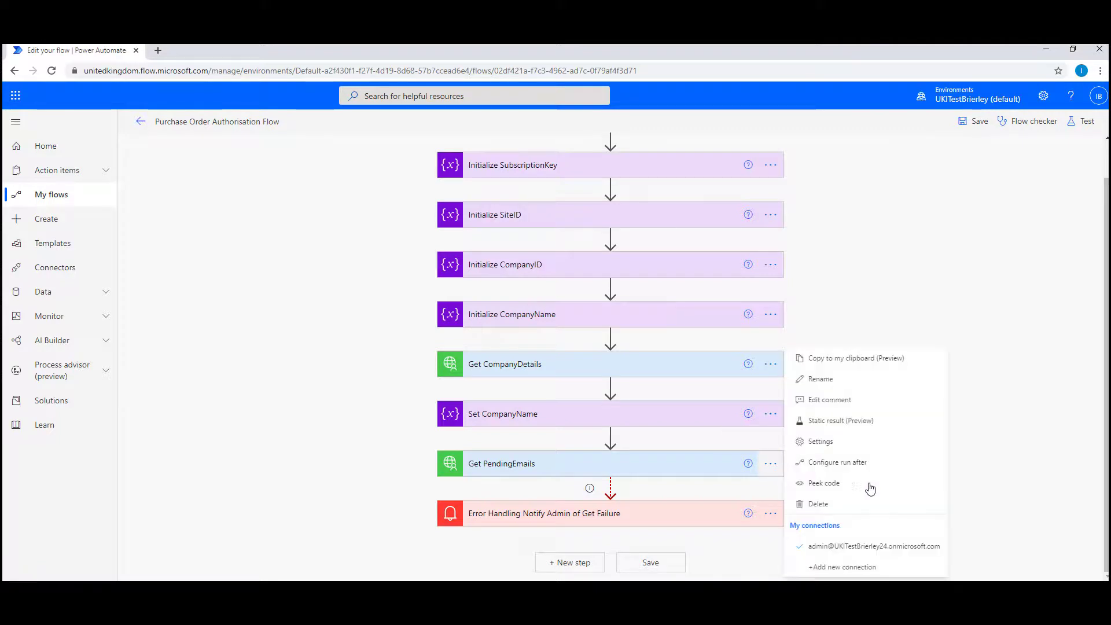
left_click(843, 507)
left_click(558, 359)
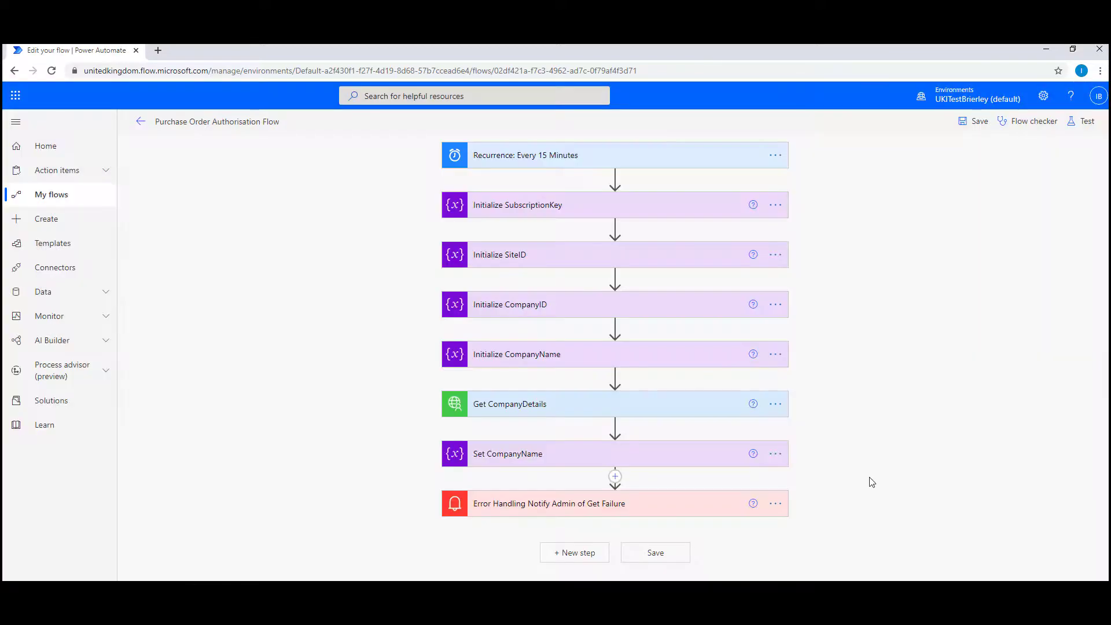
left_click(615, 478)
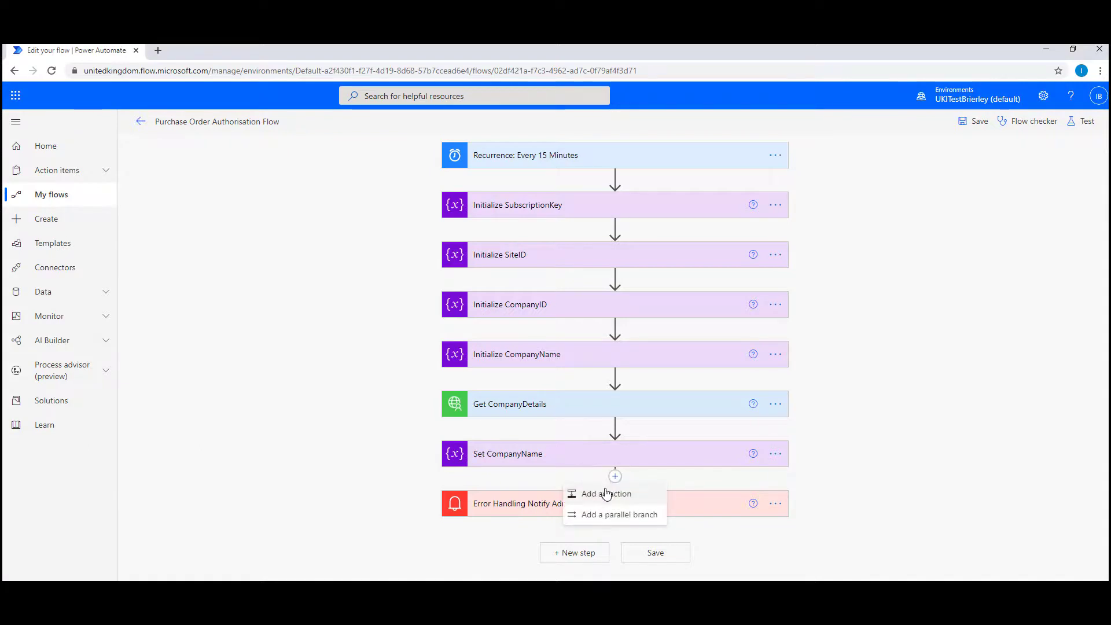
left_click(606, 495)
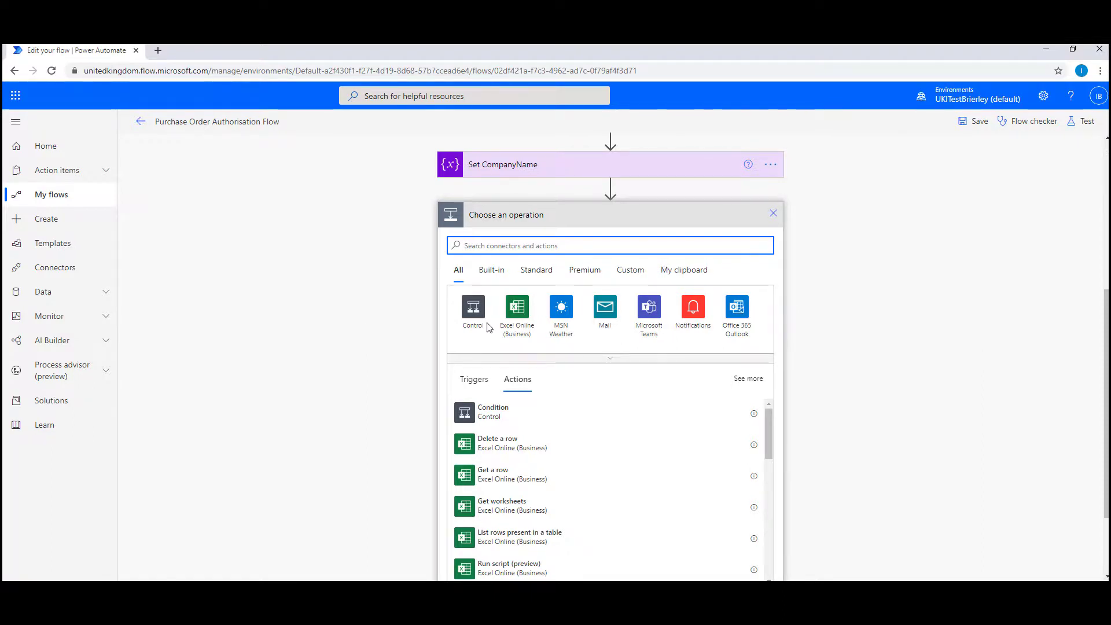
Choose the GetPOPOrders action from the Sage 200 Custom Connector under Custom connectors.
left_click(644, 273)
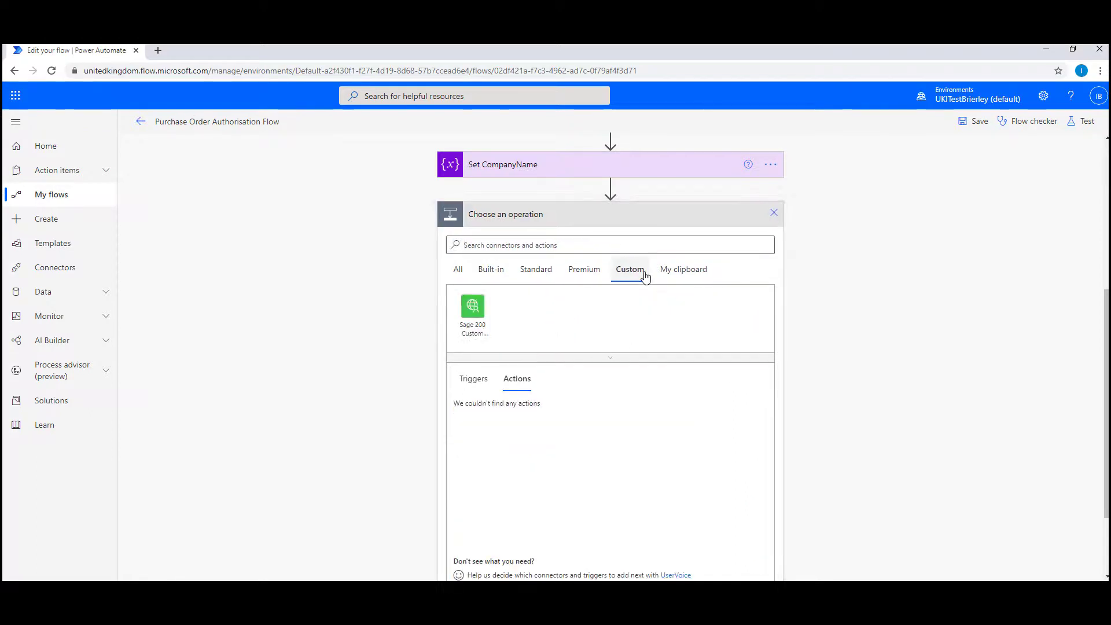
left_click(473, 306)
left_click(222, 307)
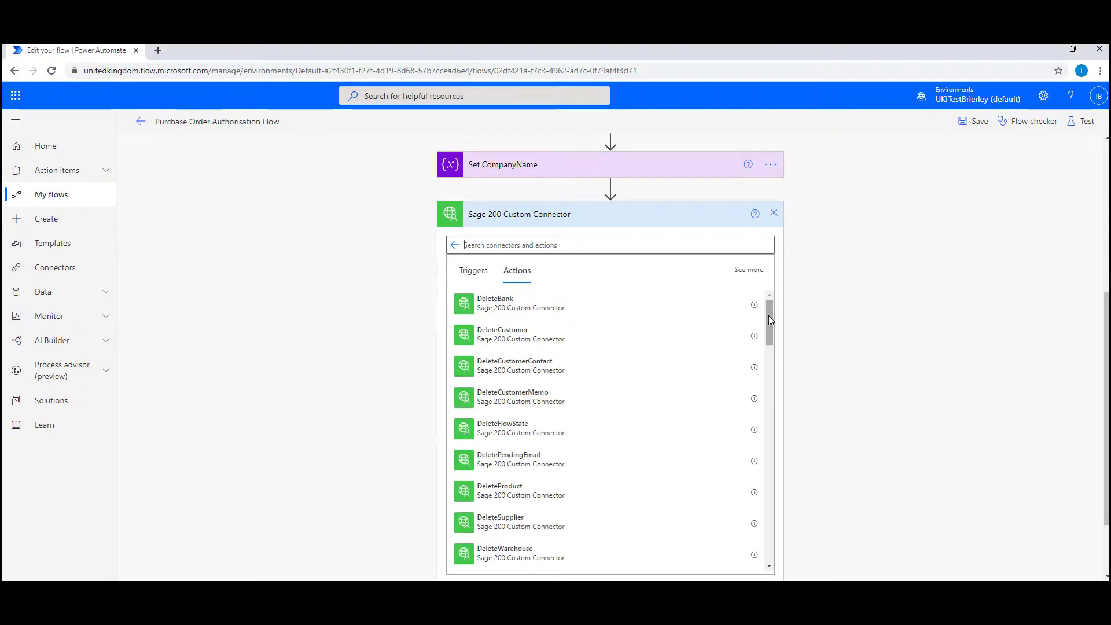
left_click_drag(768, 315, 744, 525)
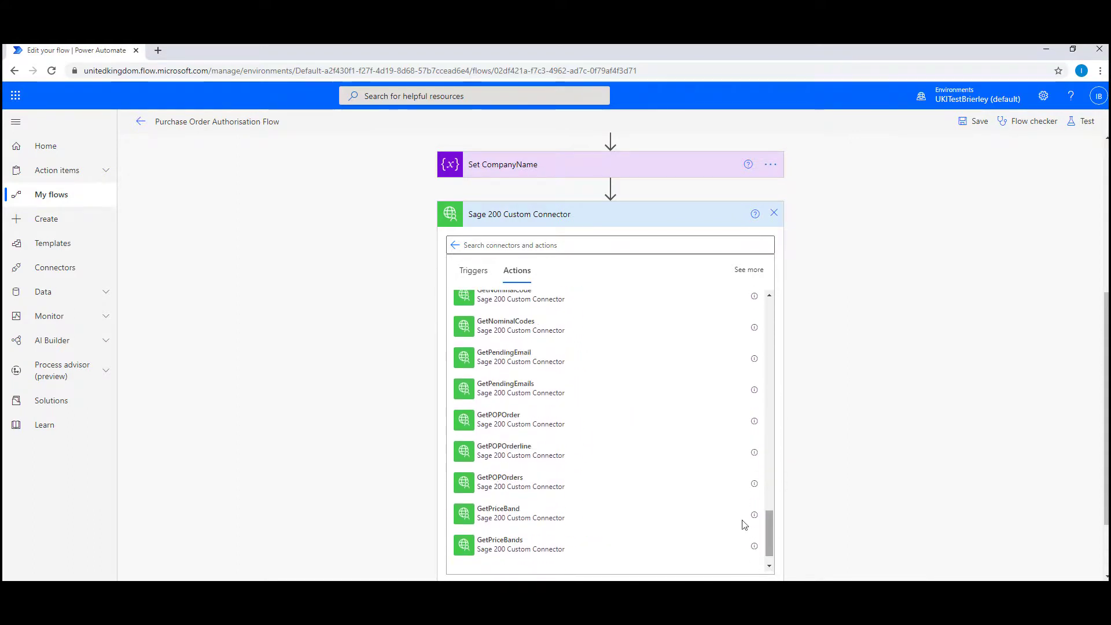
left_click(544, 489)
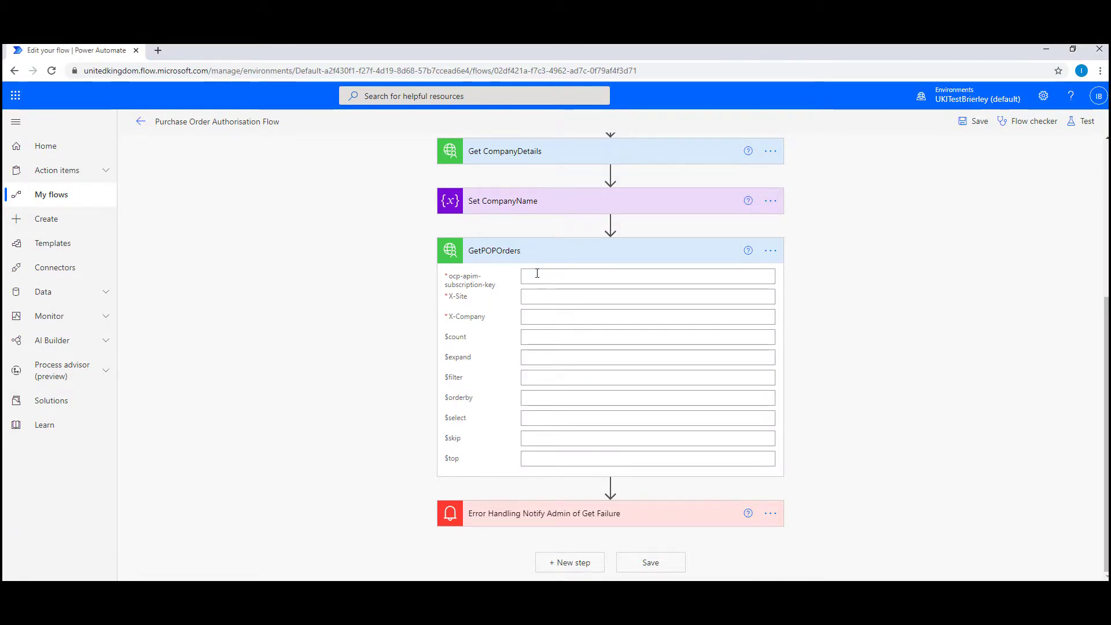
Set GetPOPOrders' key, X-Site and X-Company to SubscriptionKey, SiteID and CompanyID, then save.
left_click(536, 276)
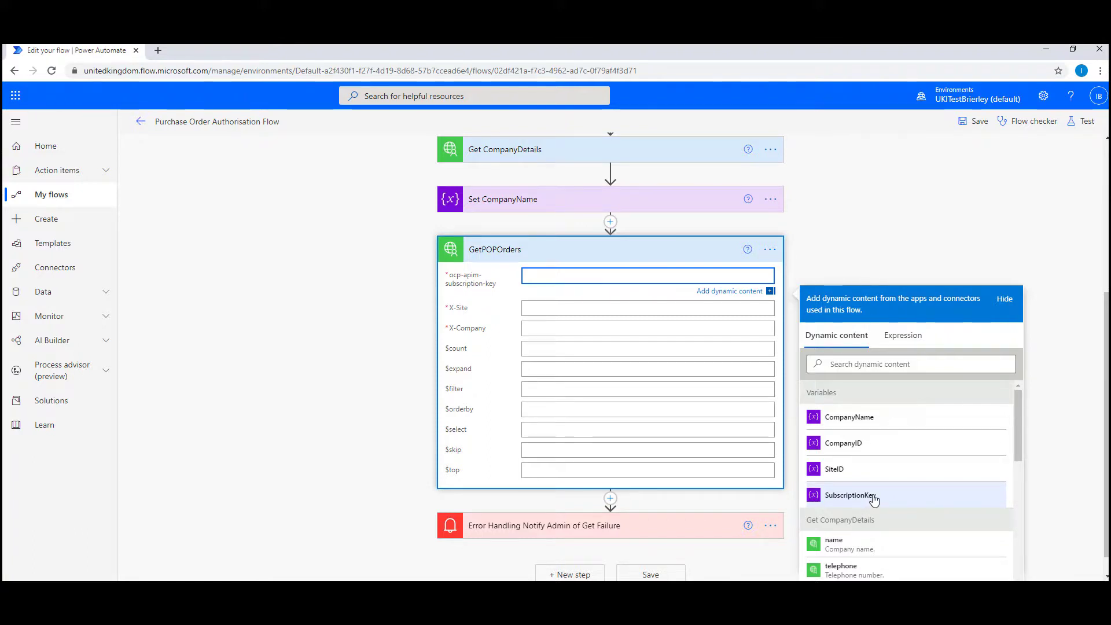
left_click(874, 499)
key("Tab")
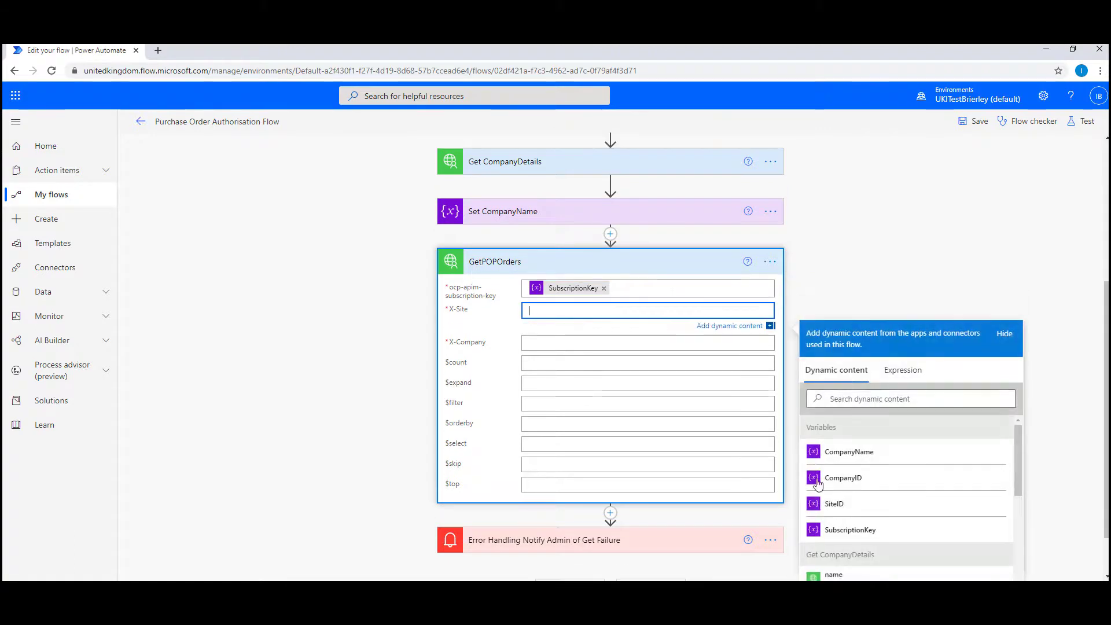
left_click(848, 511)
key("Tab")
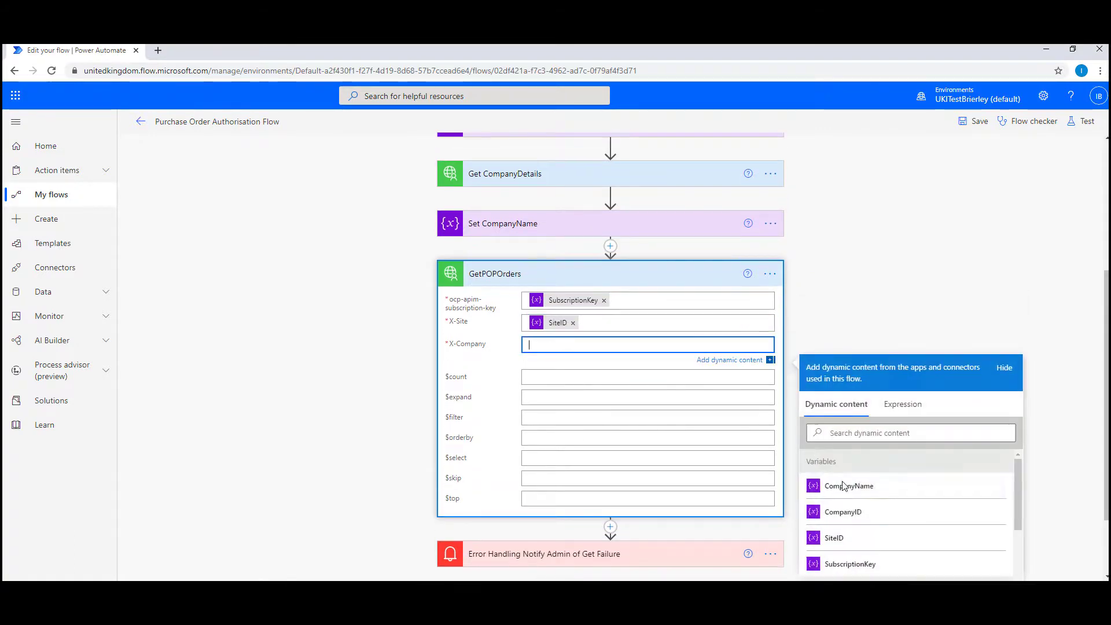
left_click(861, 519)
left_click(640, 280)
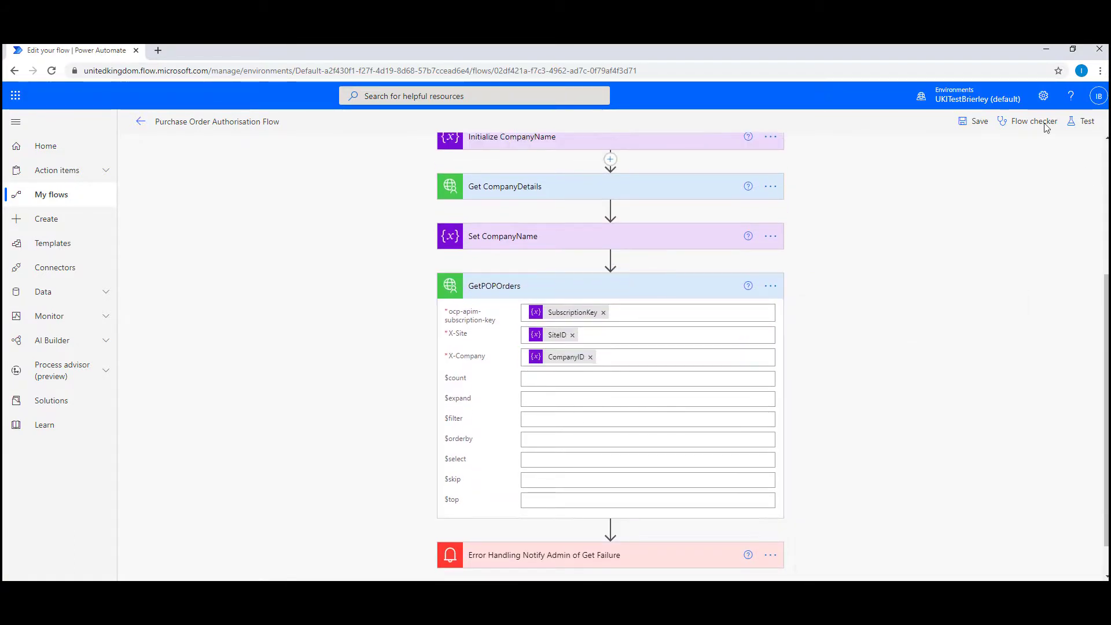
left_click(973, 124)
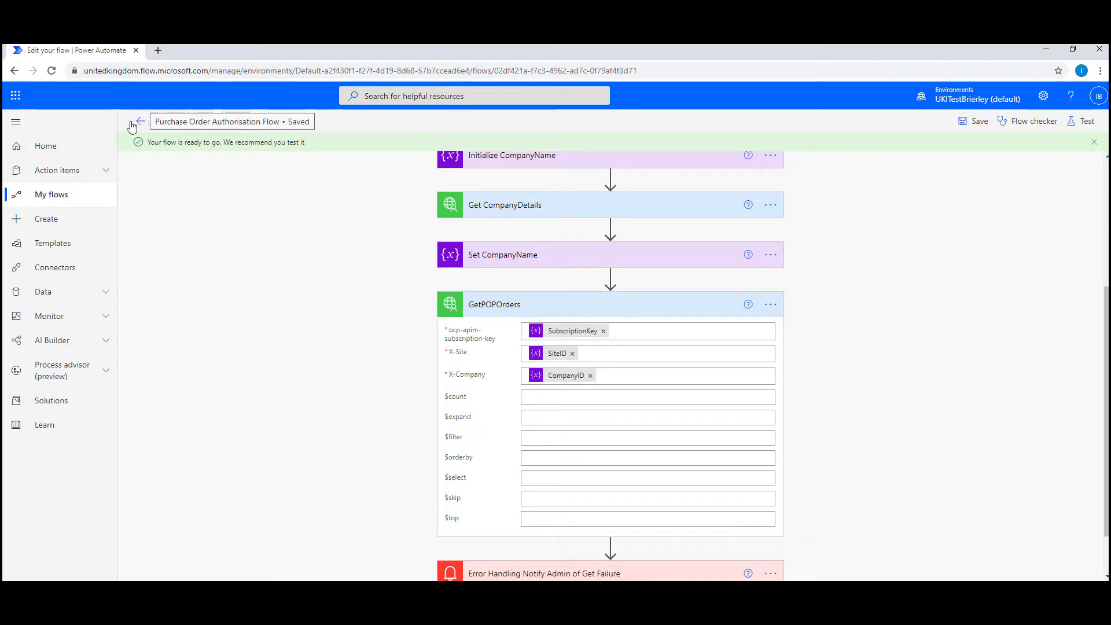
left_click(139, 122)
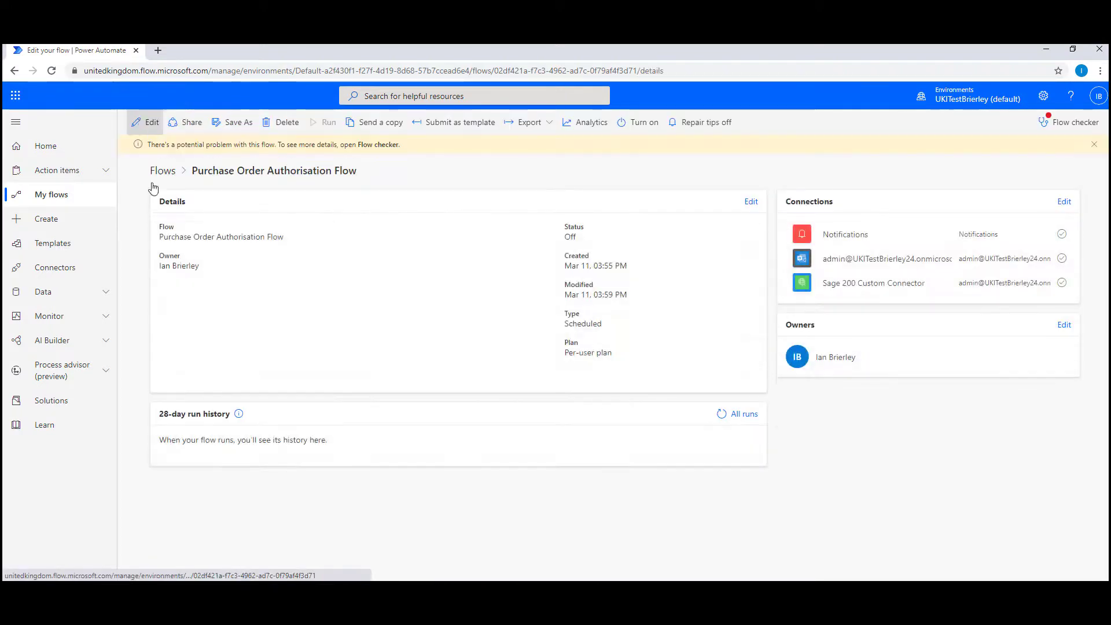
Turn on Purchase Order Authorisation Flow, run it manually, and refresh its run history.
left_click(638, 128)
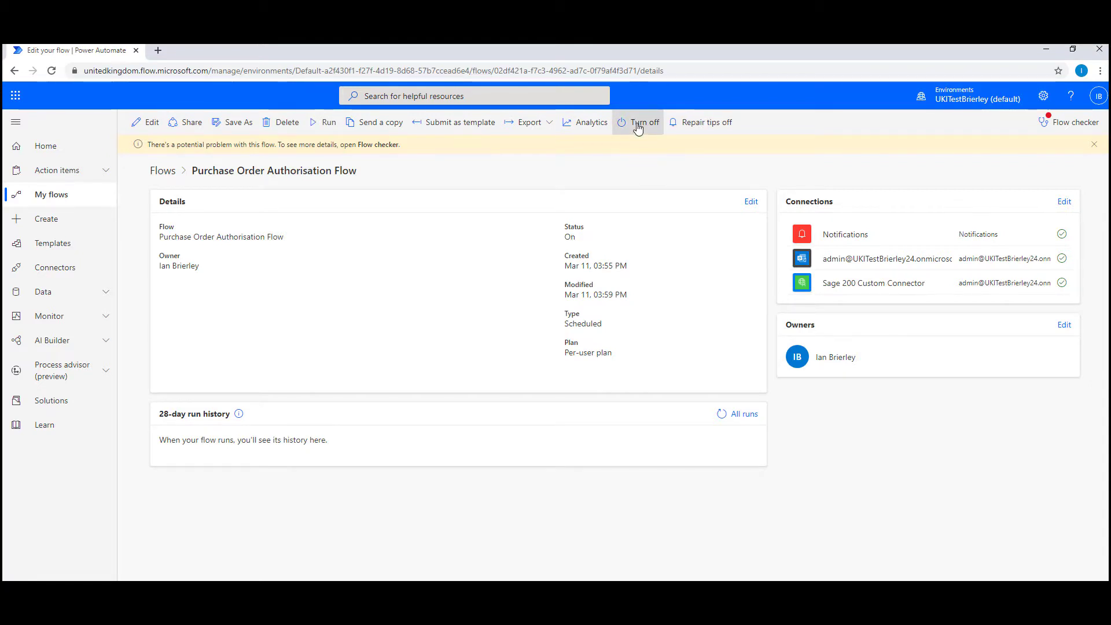
left_click(327, 124)
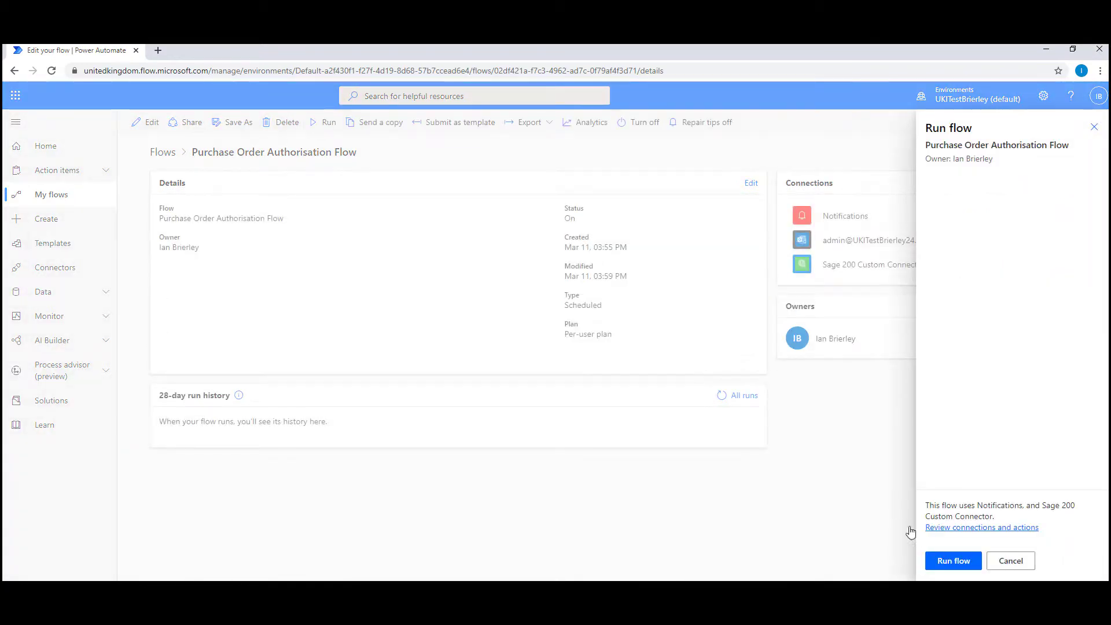
left_click(954, 561)
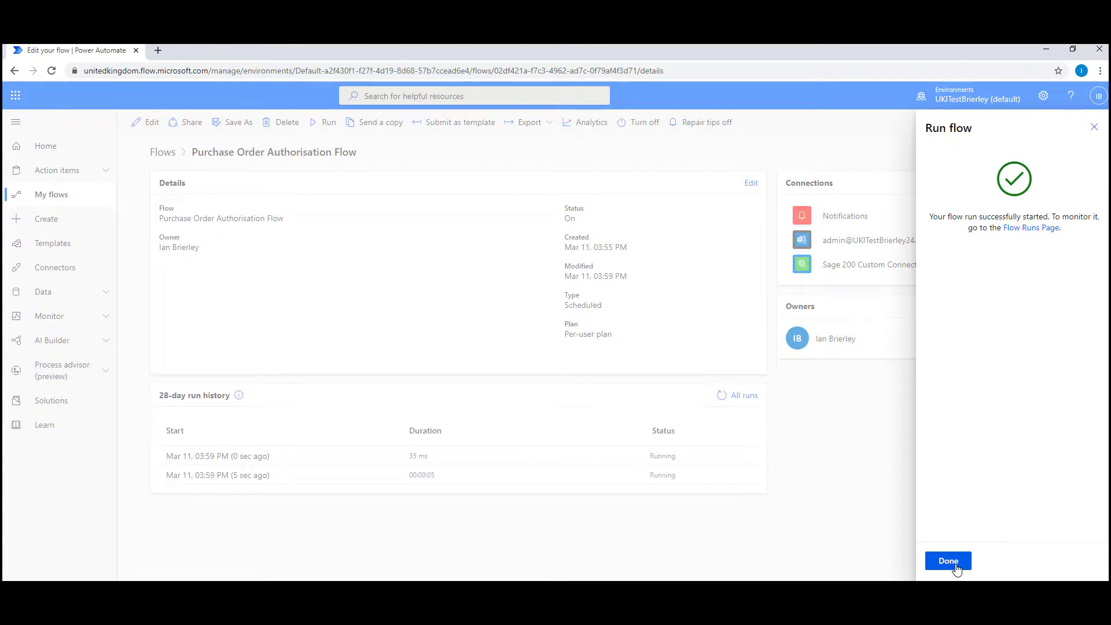
left_click(948, 562)
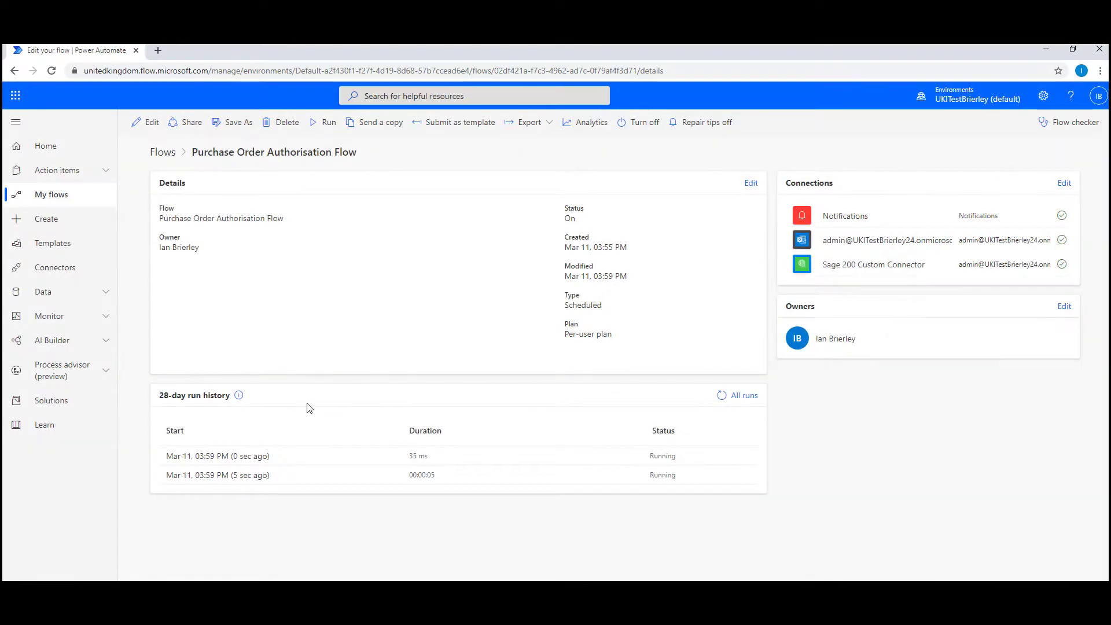
left_click(723, 395)
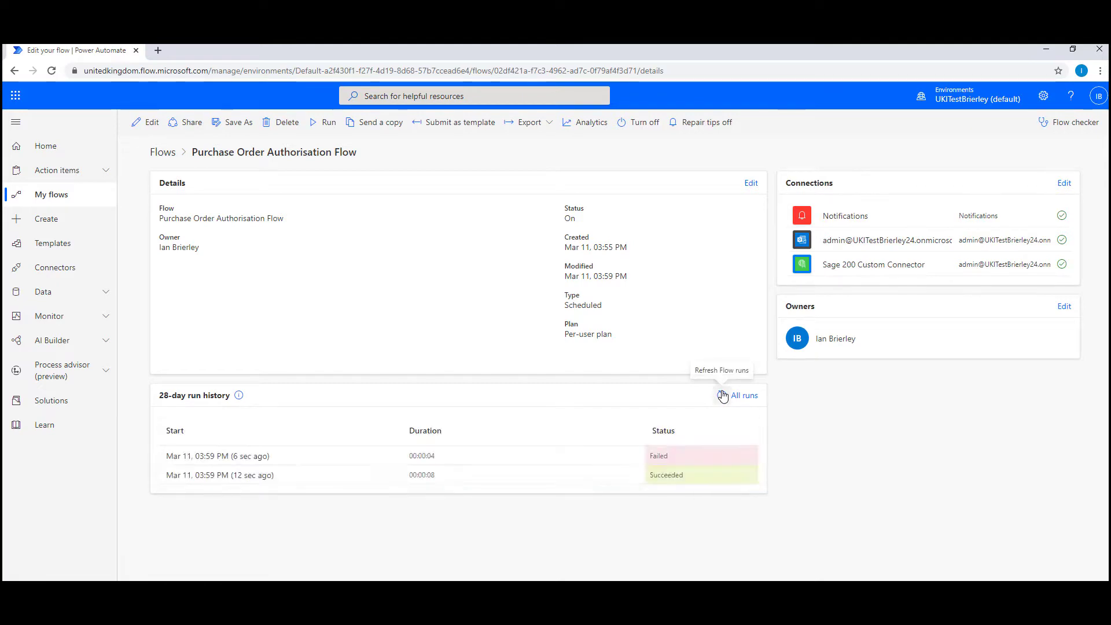
Open the successful 3:59:43 PM run and scroll down to the GetPOPOrders step.
left_click(223, 475)
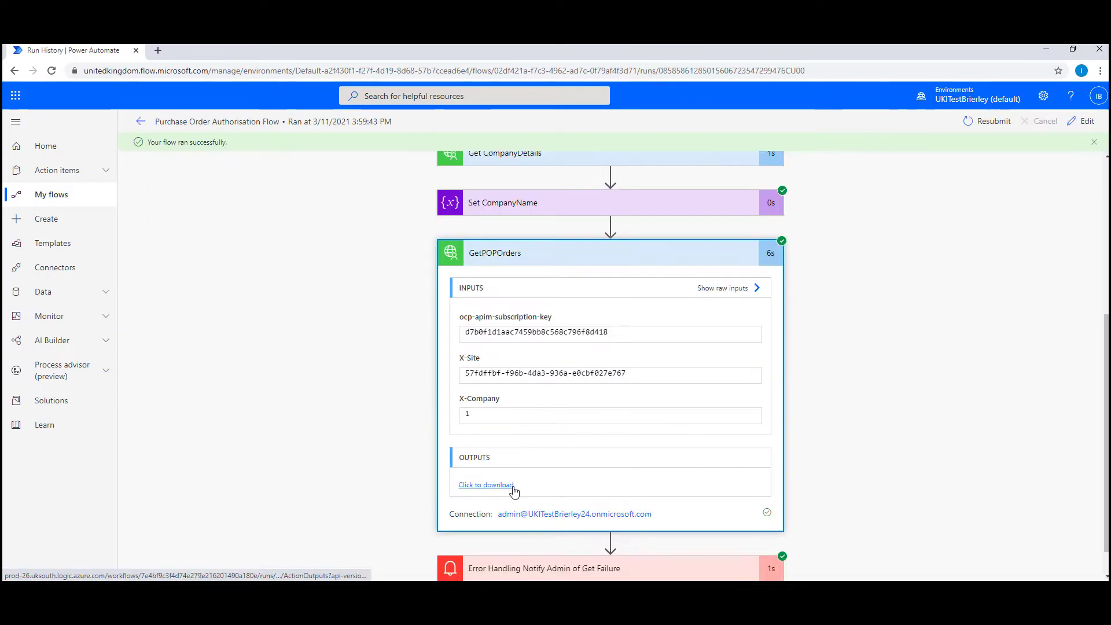
scroll(515, 492, "down", 5)
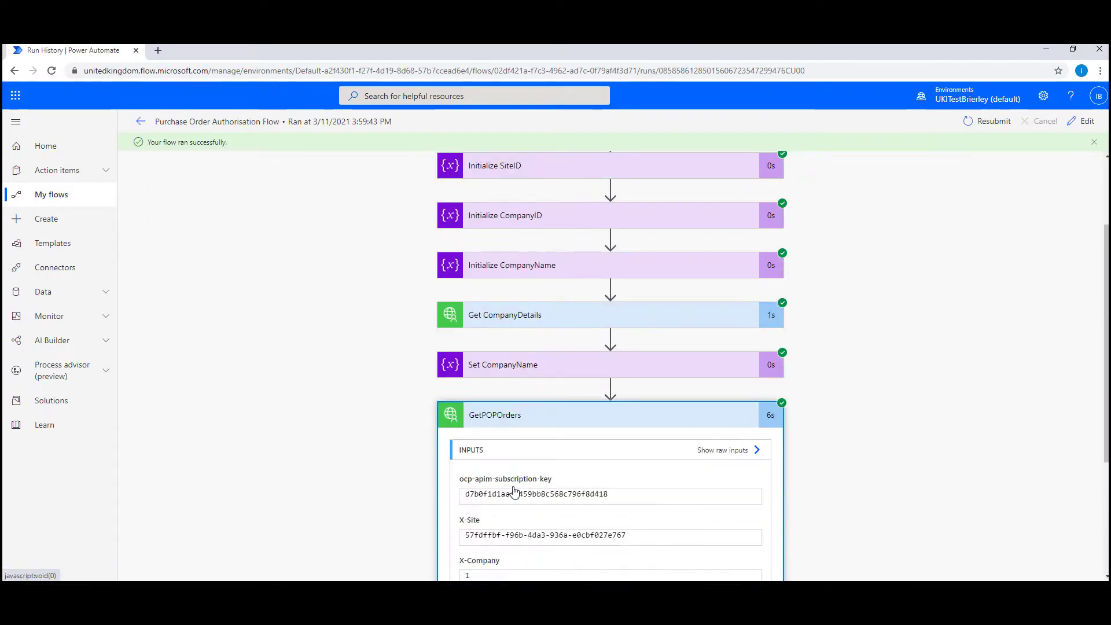